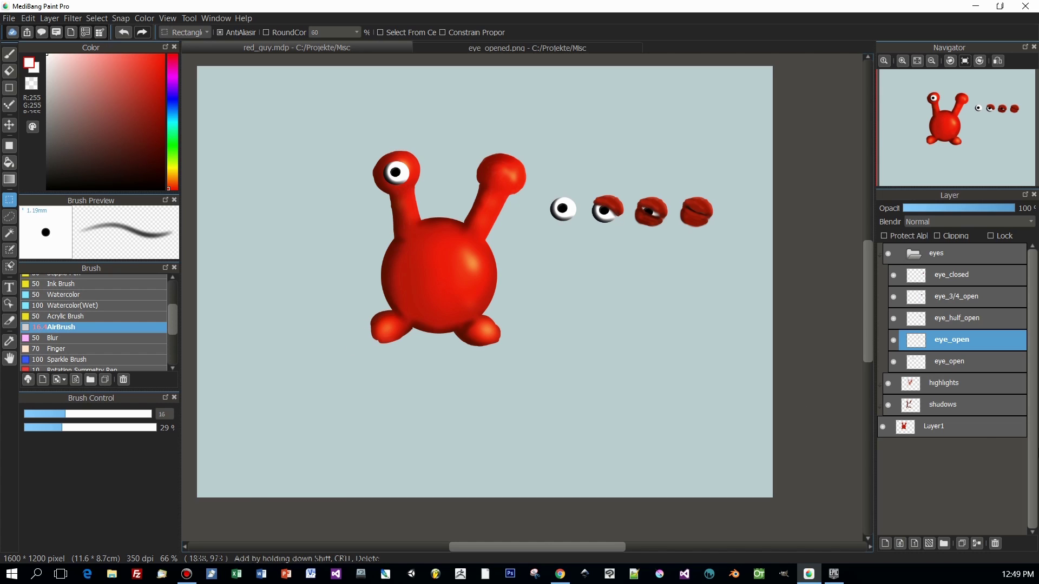
Step: Inspect the base body, highlights and shadows layers of red_guy.mdp
click(955, 427)
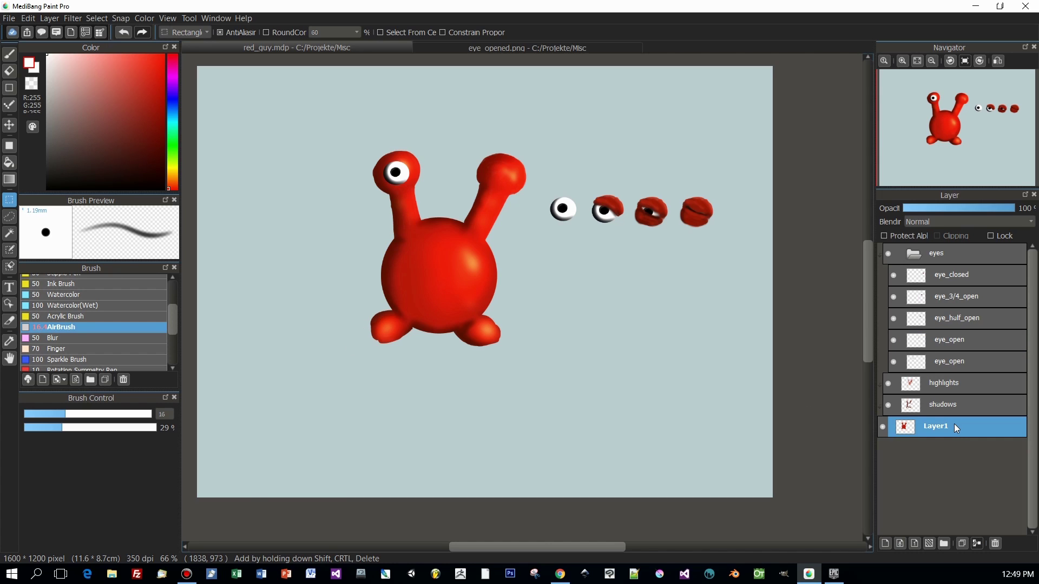
click(936, 383)
click(944, 405)
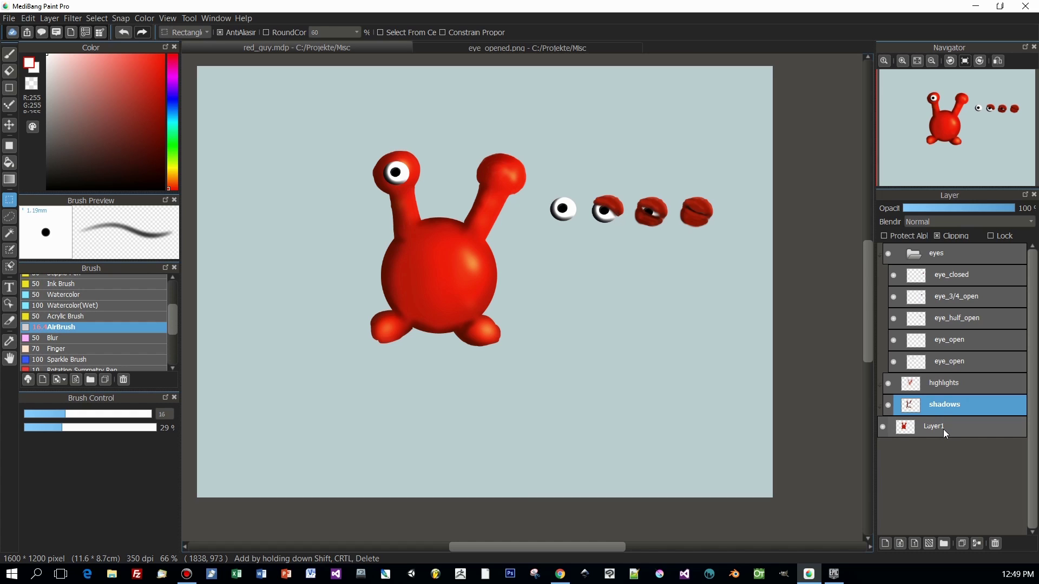
Step: Toggle the closed, three-quarter, half-open and fully open eye layers off and on to check each
click(938, 276)
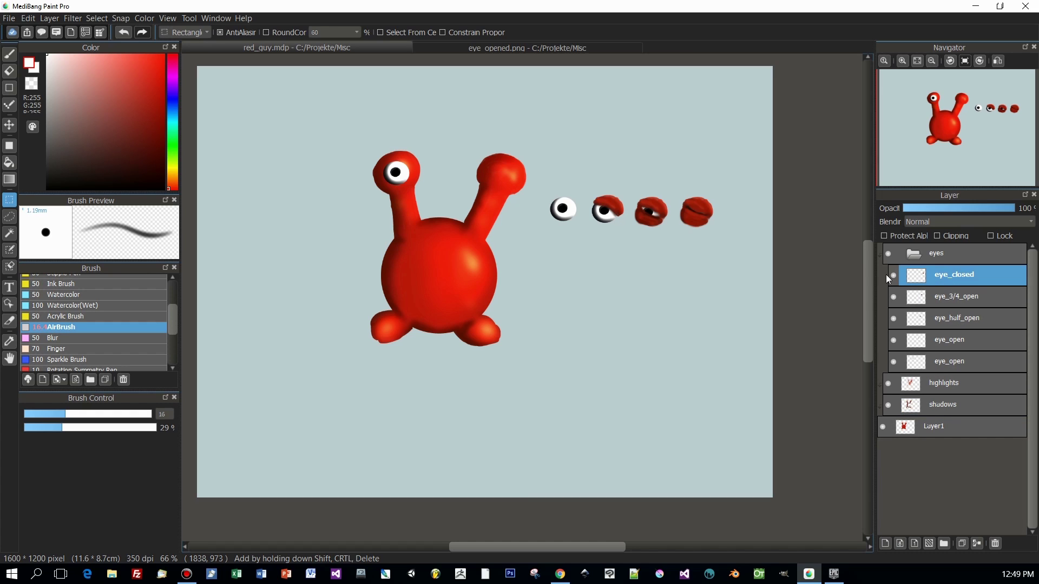
click(893, 277)
click(893, 277)
click(970, 297)
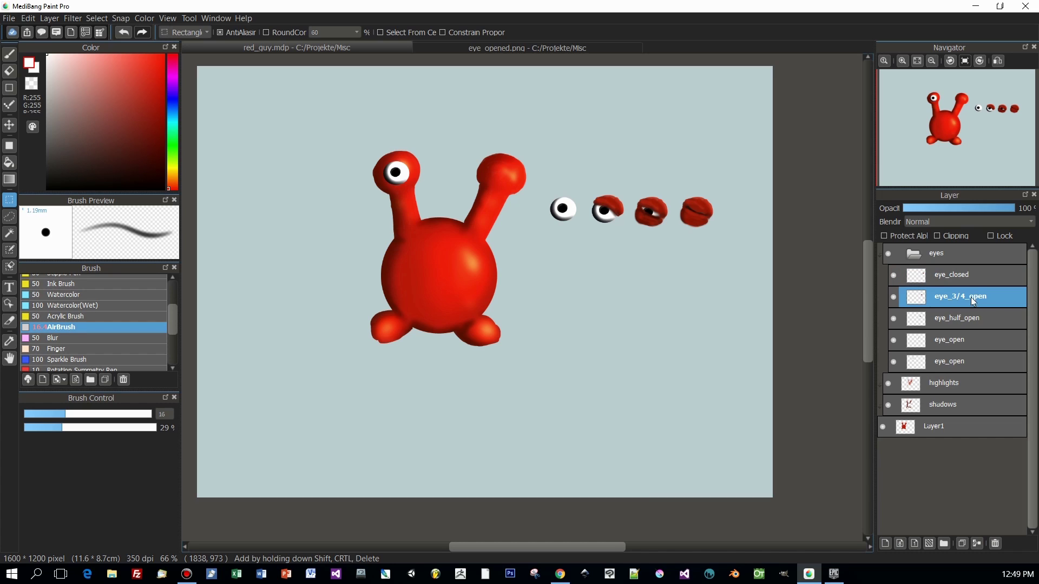
click(893, 297)
click(893, 297)
click(893, 318)
click(893, 318)
click(893, 340)
click(893, 340)
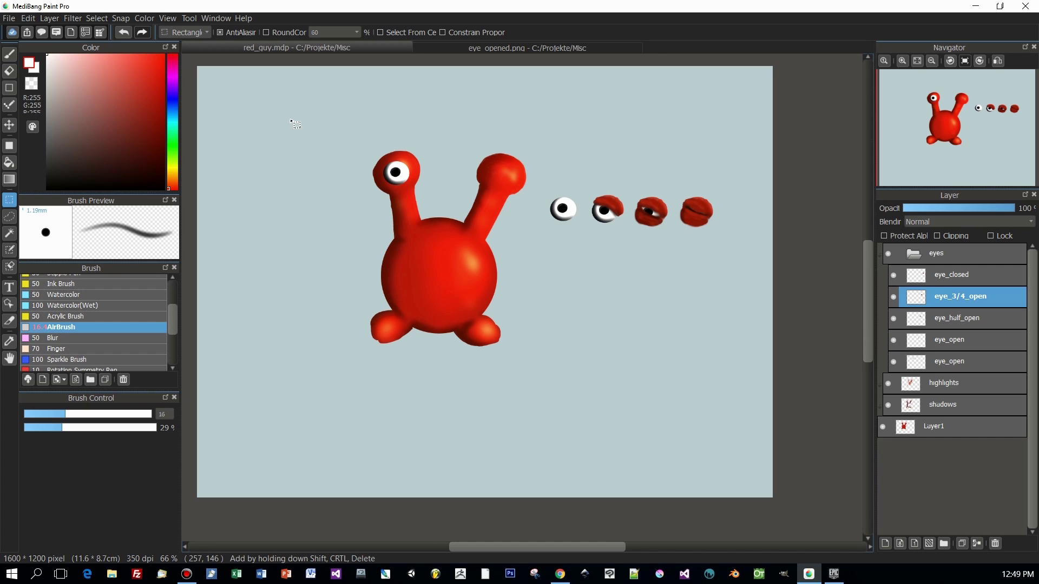
Step: Select the half-open eye on its layer and make a new image from the clipboard
key(ctrl+Down)
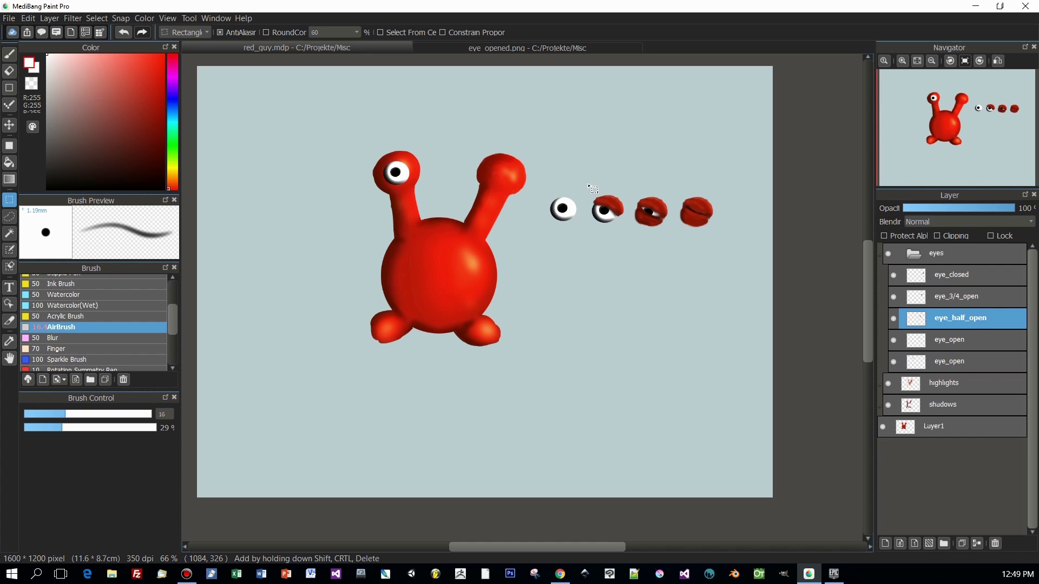
drag(586, 183, 628, 227)
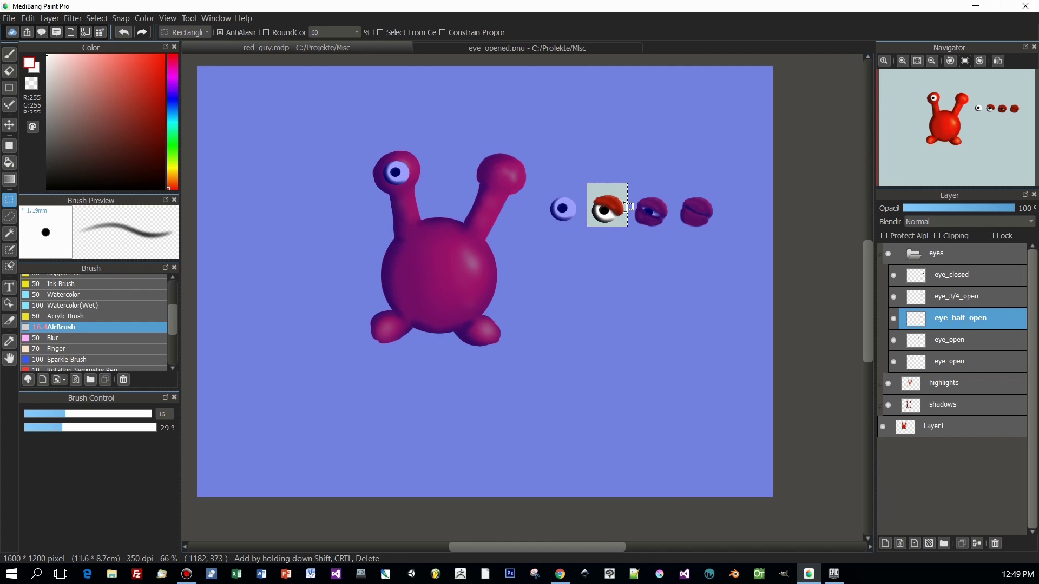
click(9, 20)
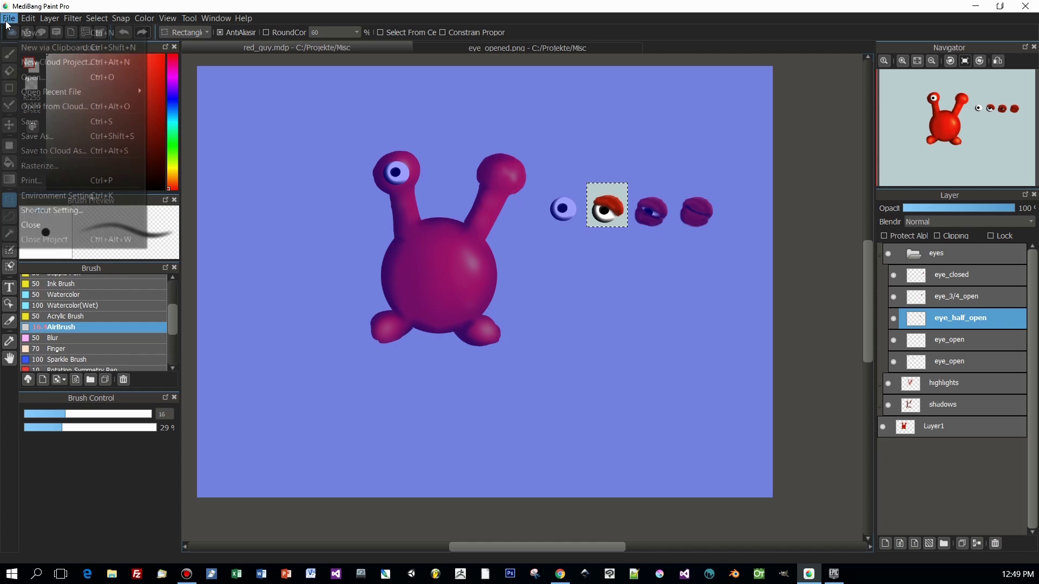
click(32, 47)
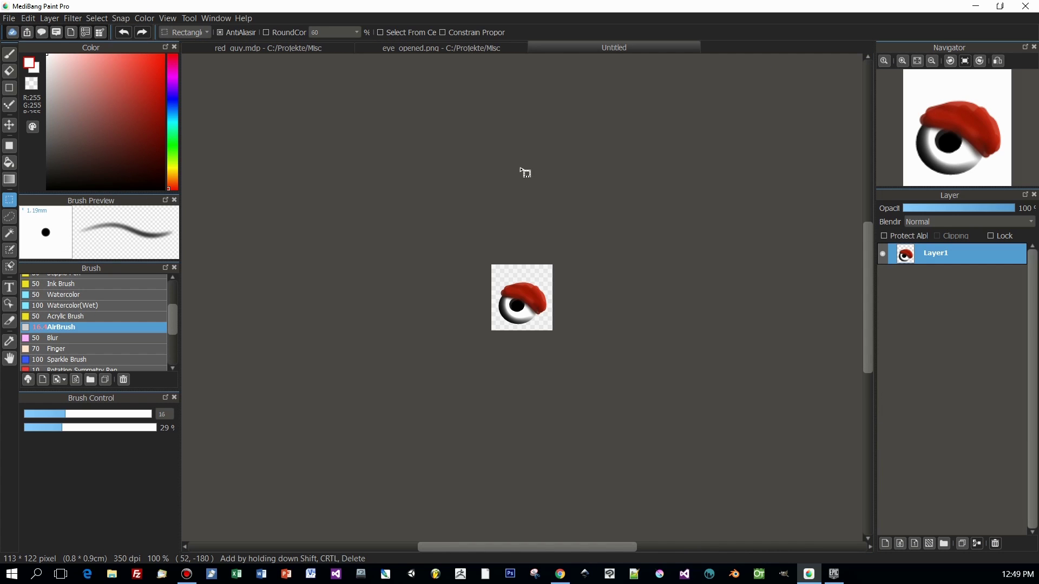
Step: Save the new half-open eye image as a PNG file
click(9, 18)
click(35, 135)
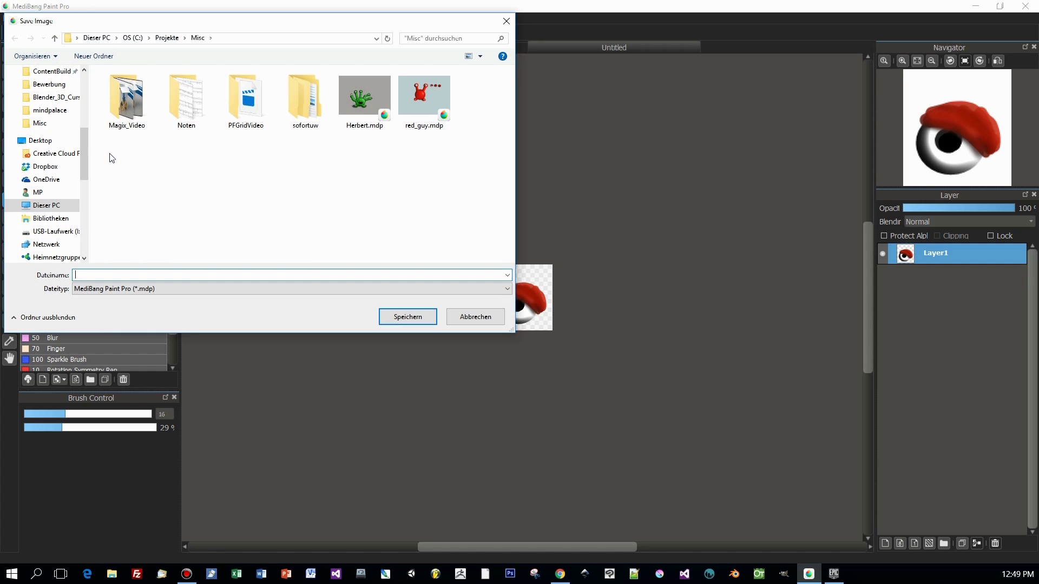
click(203, 289)
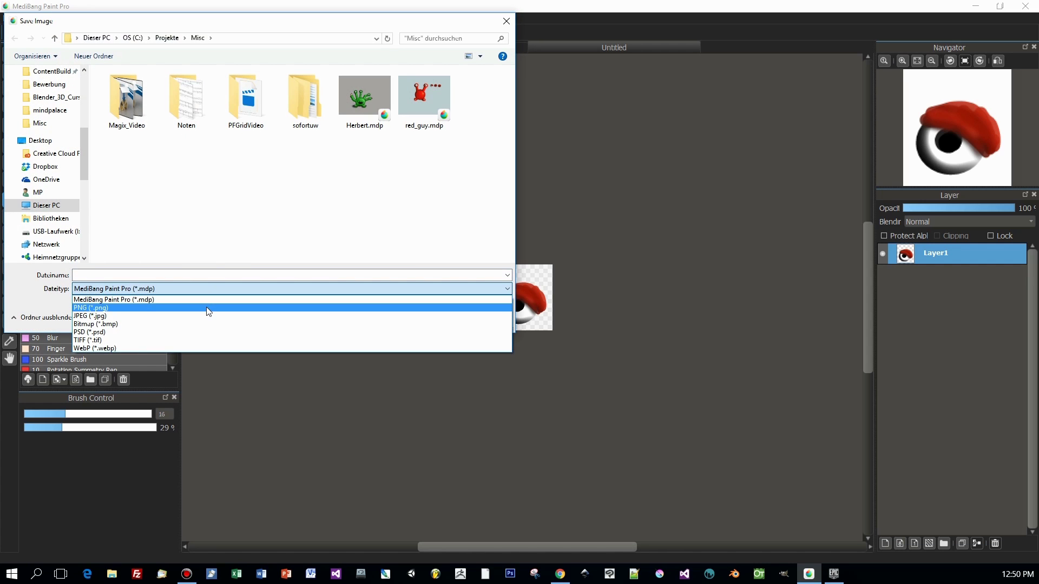
click(208, 308)
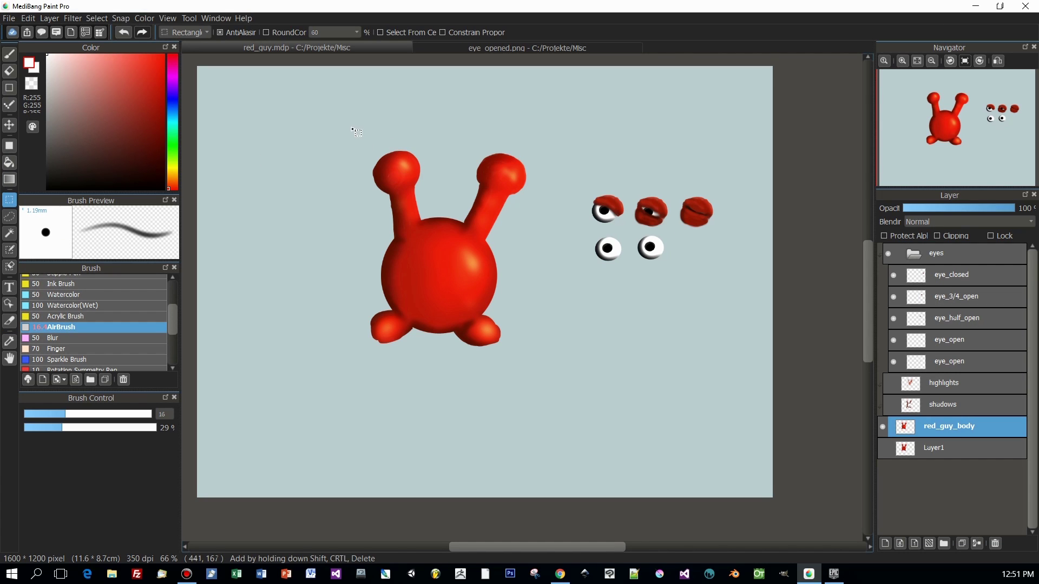
Step: Copy the red body into a new image and crop the canvas to the body
drag(352, 128, 536, 356)
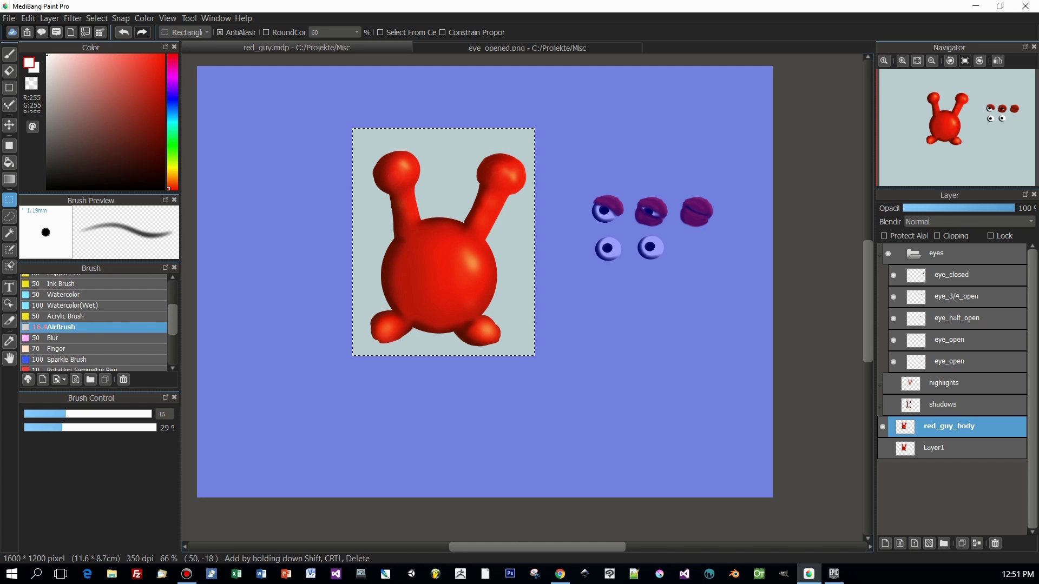
click(8, 18)
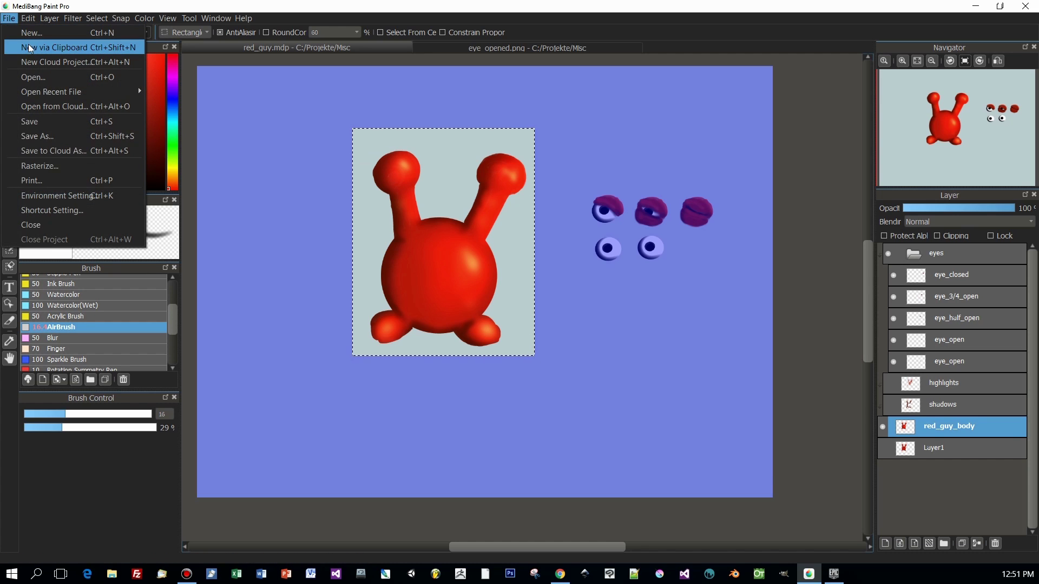
click(30, 47)
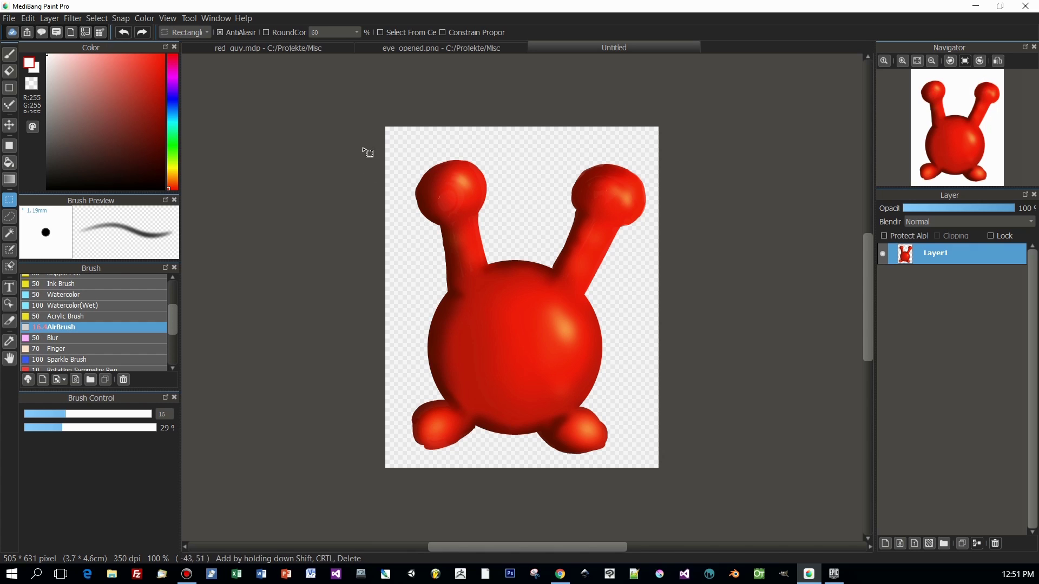
drag(367, 138, 678, 465)
click(26, 17)
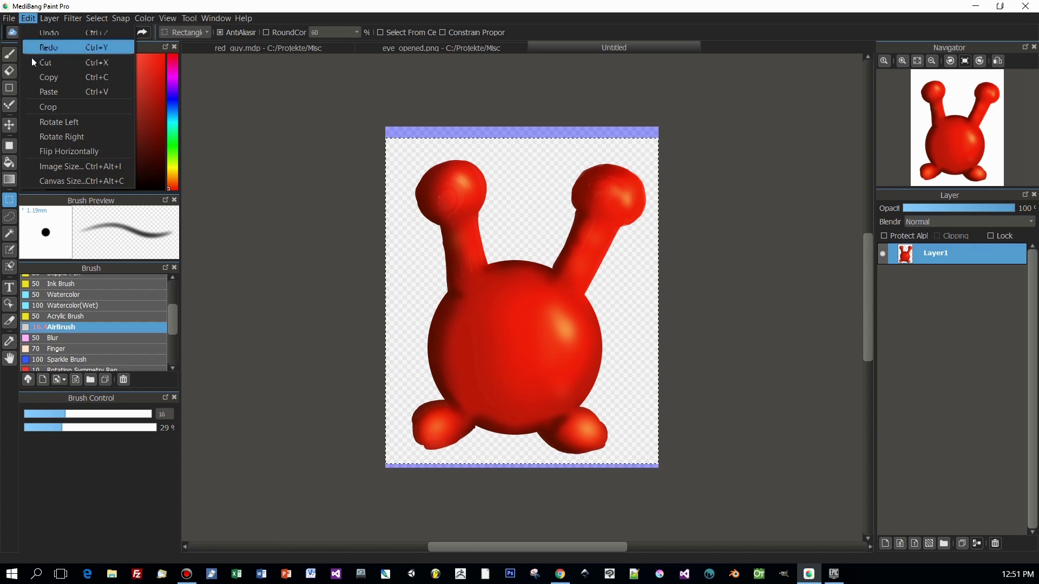
click(47, 106)
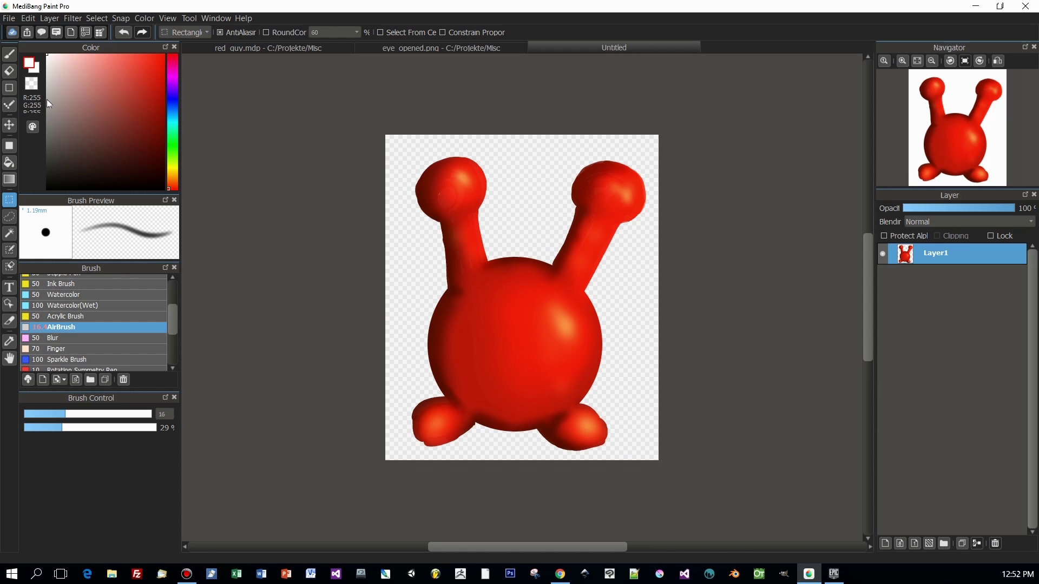
Step: Save the cropped body image as a PNG file
click(8, 18)
click(37, 136)
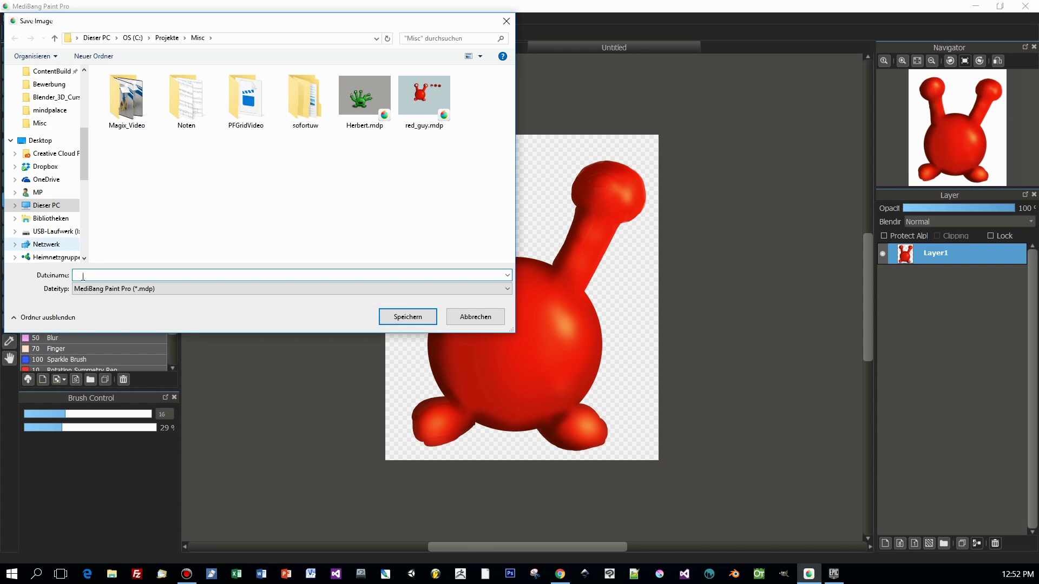
click(111, 287)
click(91, 307)
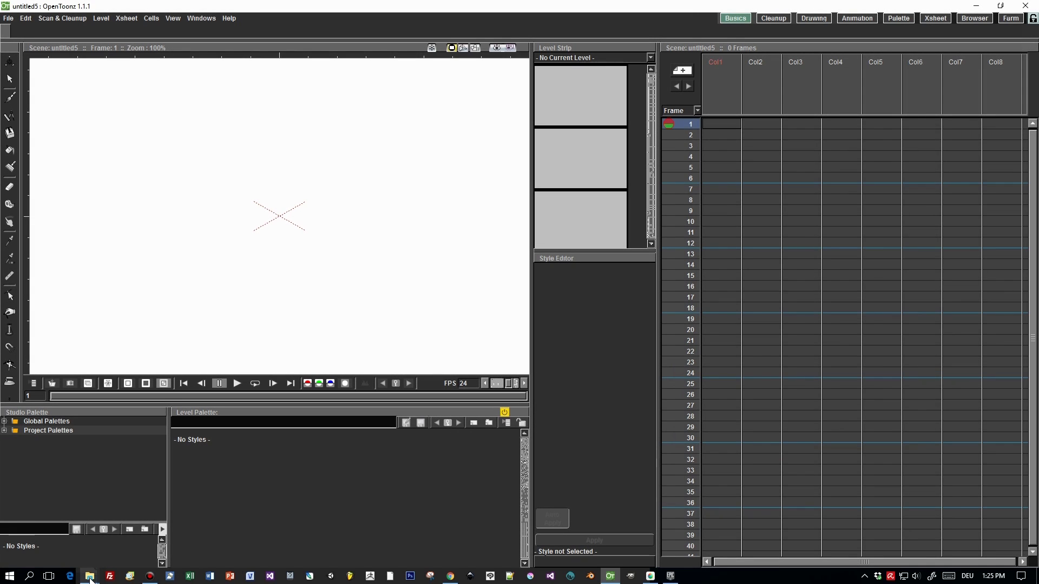
Step: Place red_guy_body.png into Col1 at frame 1 and extend it to 12 frames
mouse_move(93, 577)
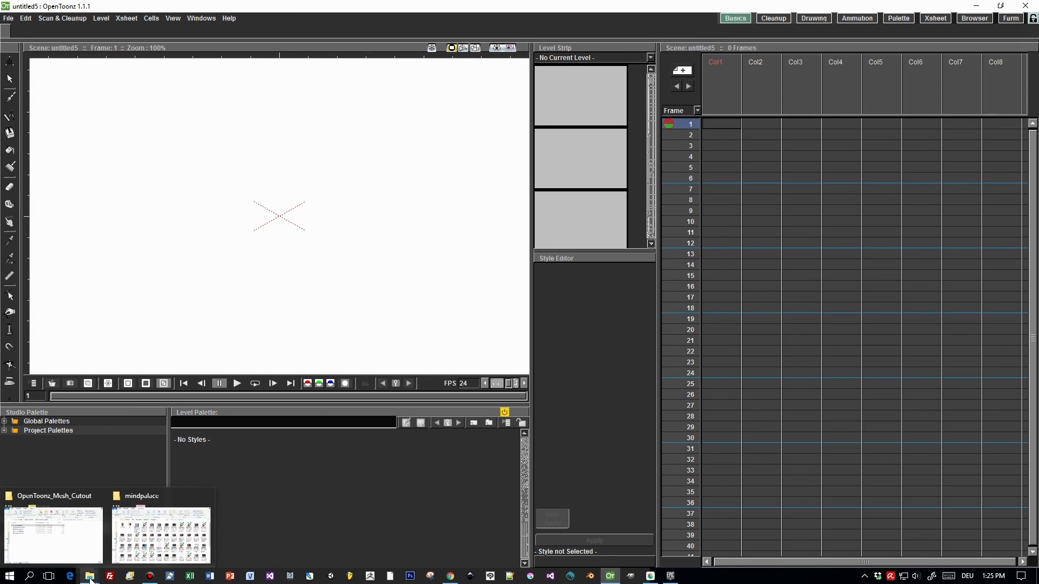
click(64, 517)
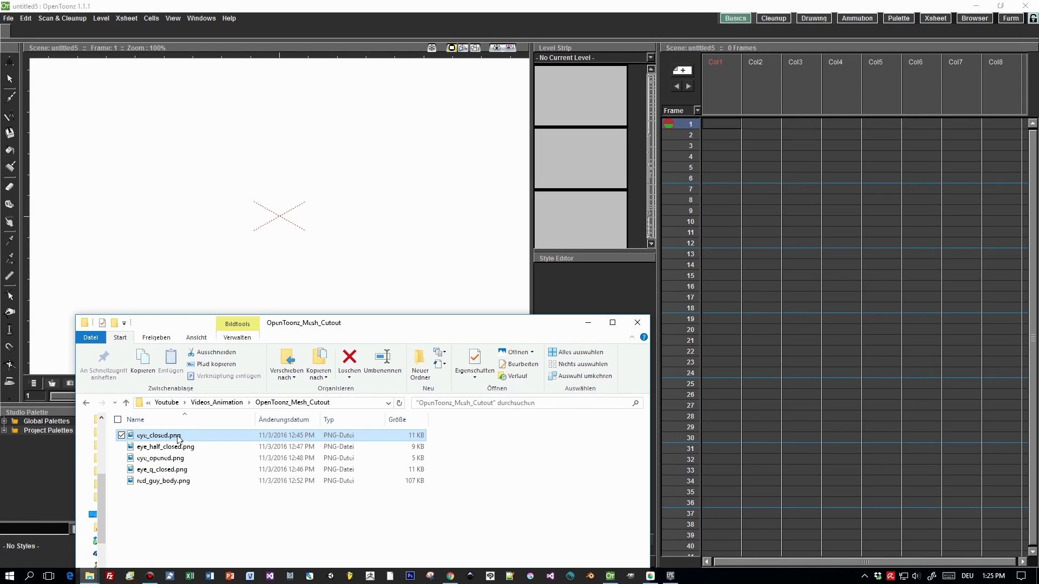
click(157, 483)
drag(157, 486, 729, 249)
click(726, 122)
Step: Add the open-eye image into Col3 at frame 1
mouse_move(89, 578)
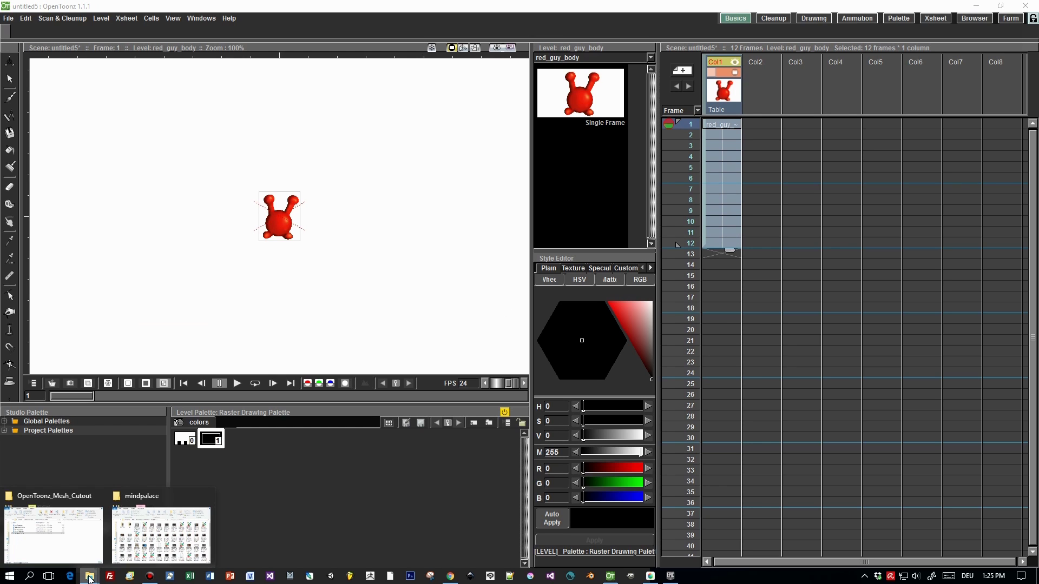
click(53, 535)
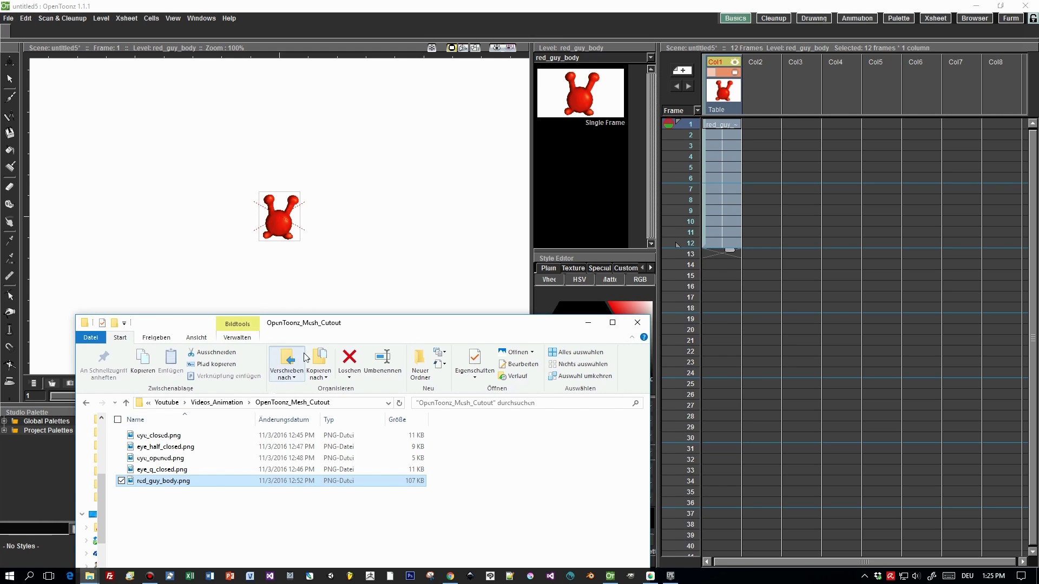
drag(162, 458, 804, 127)
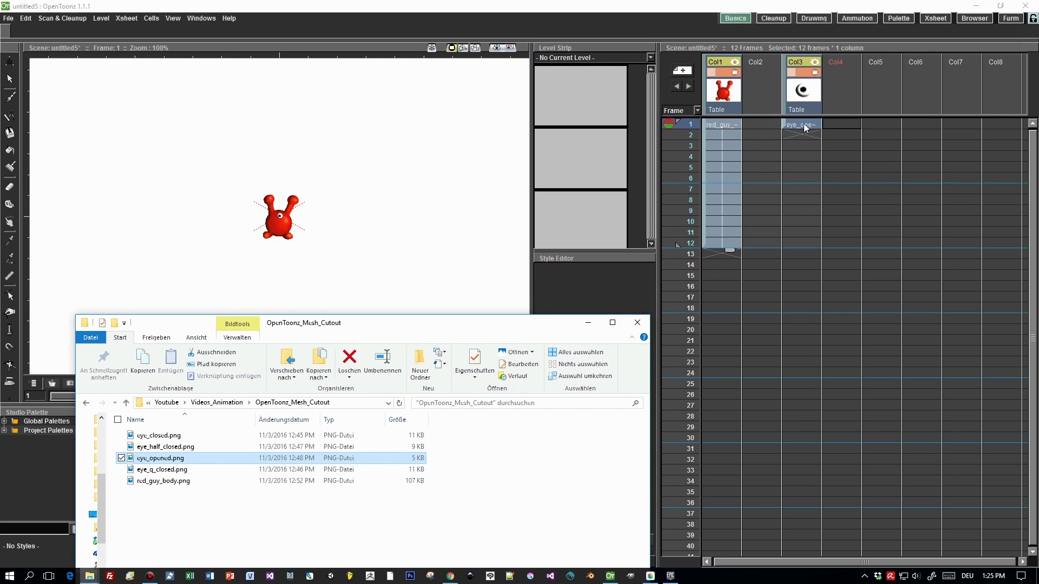
click(766, 125)
Step: With the Col1 frame 1 body cell selected, activate the Plastic Tool and zoom onto the character
click(730, 125)
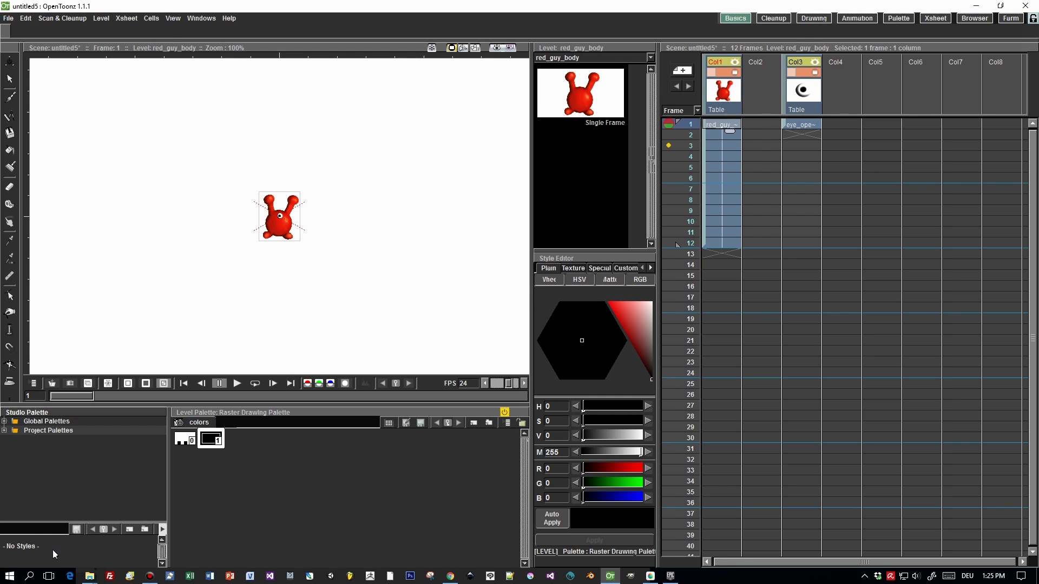
click(10, 402)
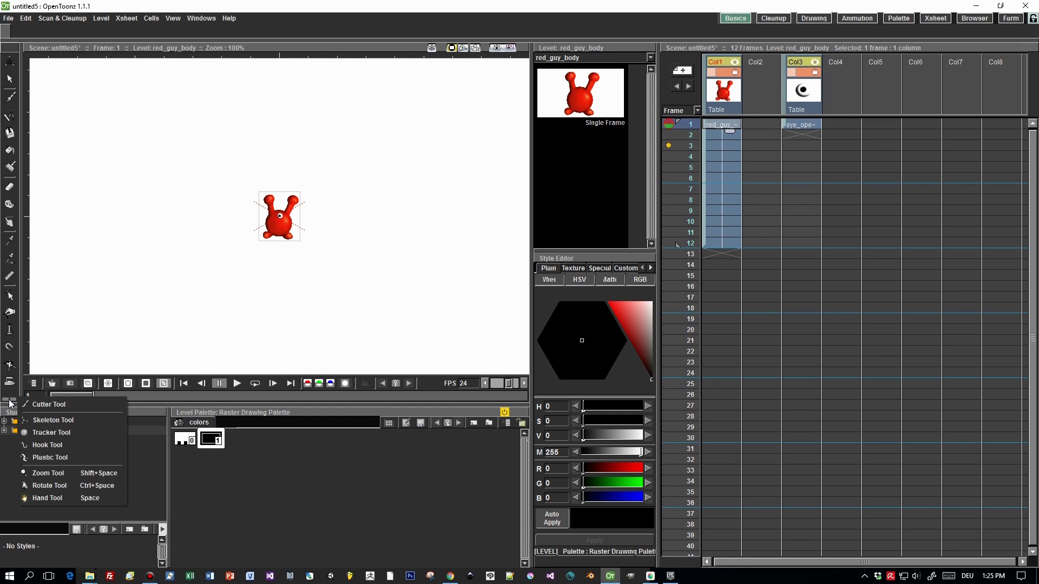
click(48, 457)
scroll(232, 279, up, 1)
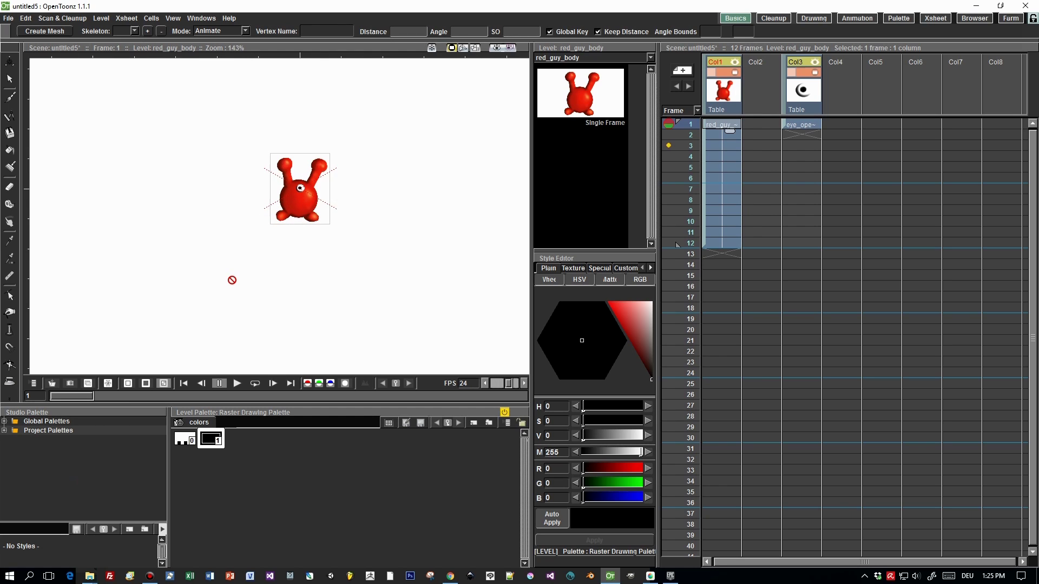
scroll(231, 280, up, 2)
drag(338, 249, 297, 327)
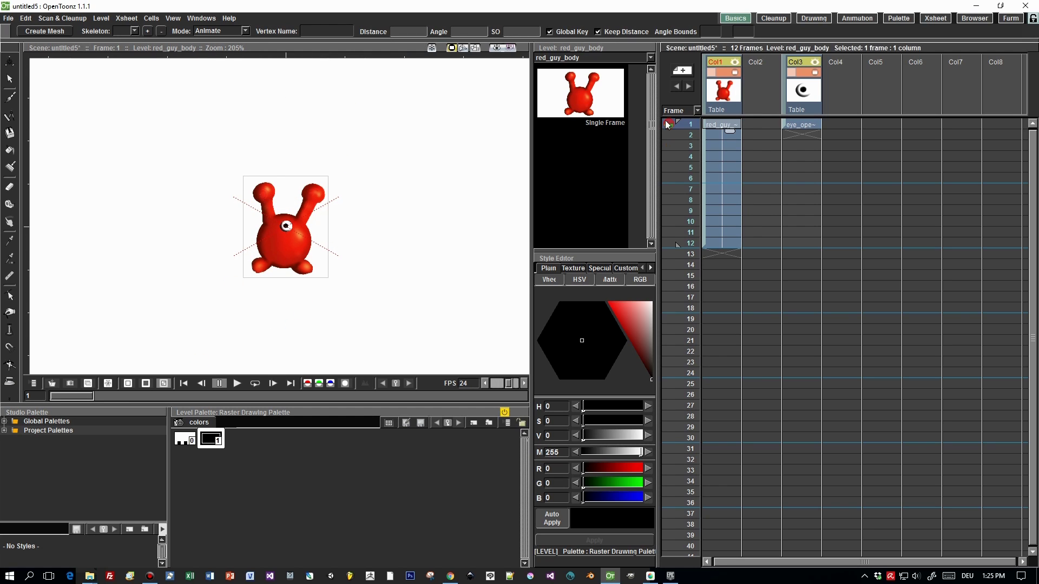
Step: Create a mesh for the body with an edge length of about 4.1 mm
click(50, 31)
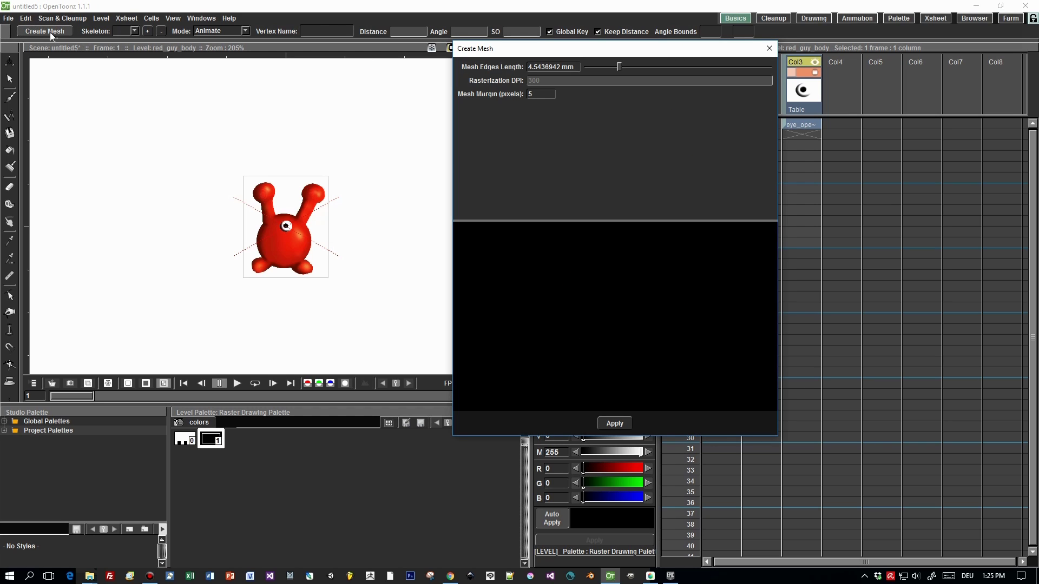
drag(618, 64, 615, 67)
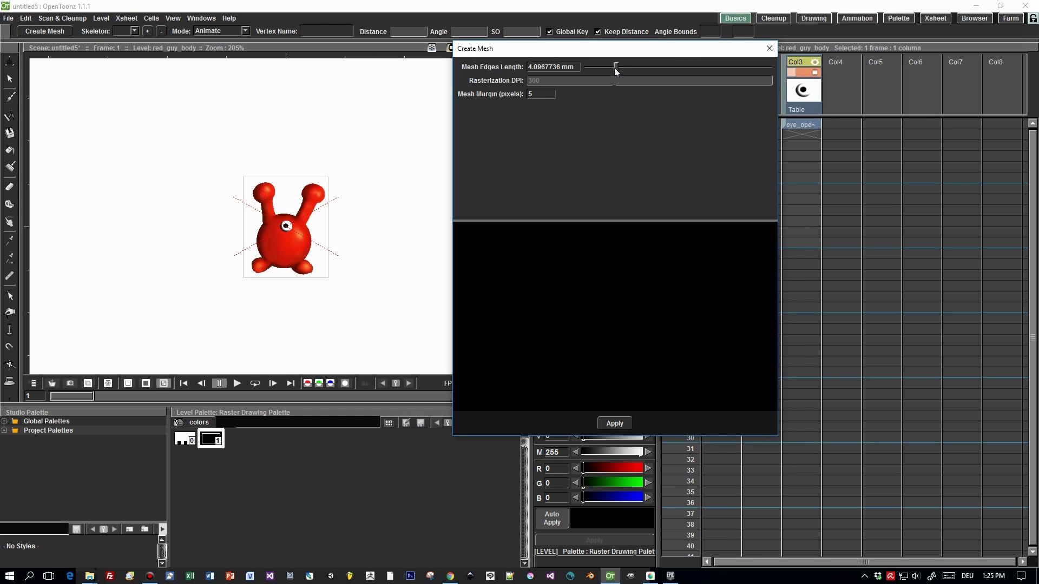
click(614, 423)
scroll(327, 240, up, 4)
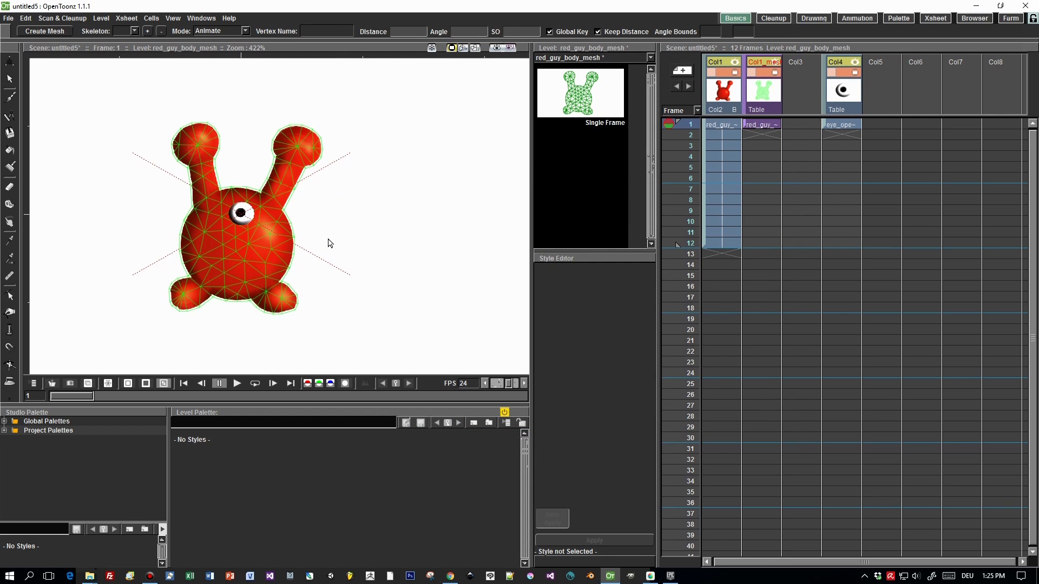
drag(319, 232, 359, 233)
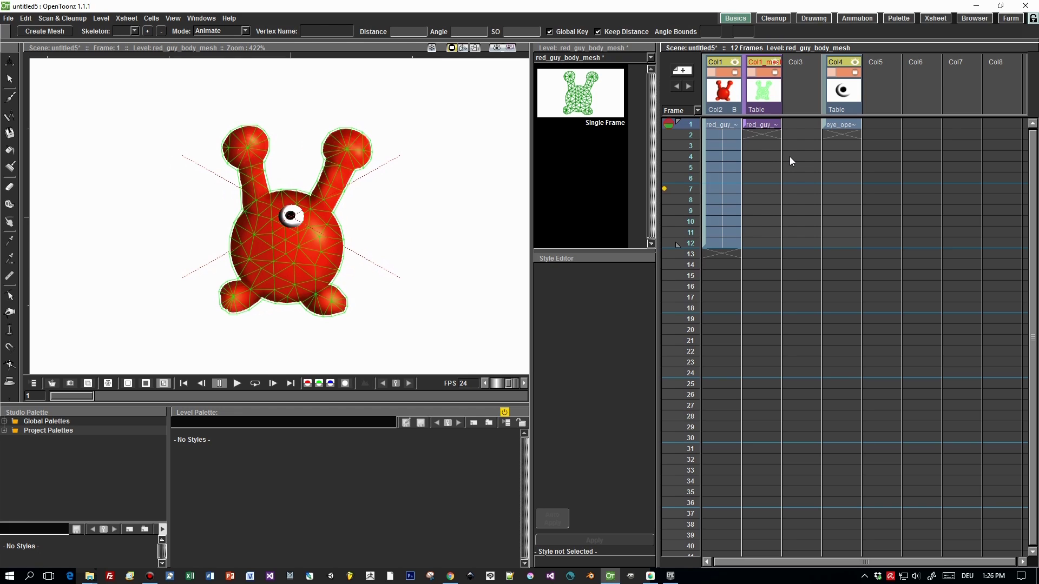
Step: Extend the mesh cell through frame 12 and set the mode to Build Skeleton
click(763, 125)
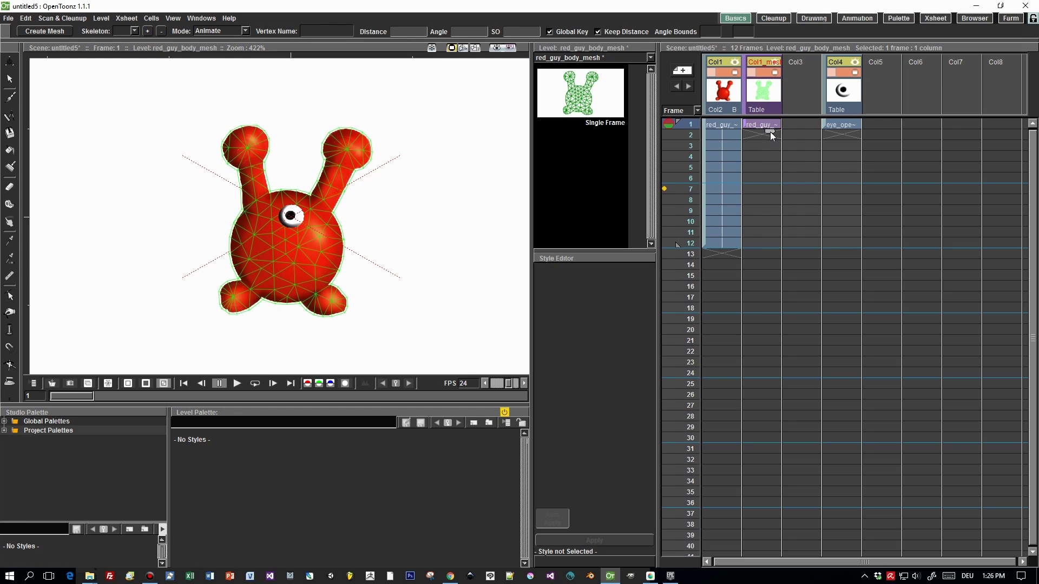
drag(770, 131, 770, 251)
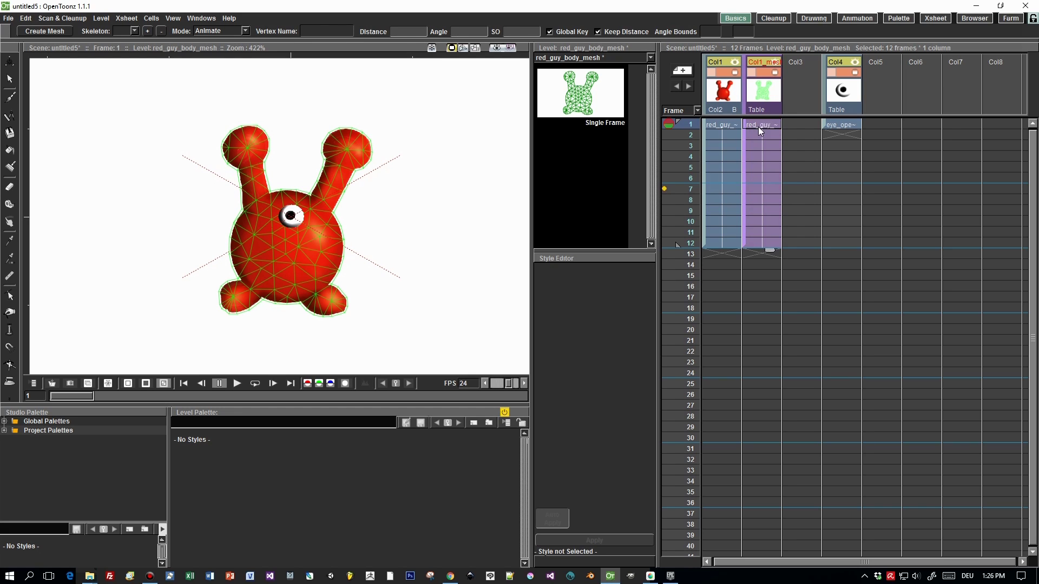
click(759, 127)
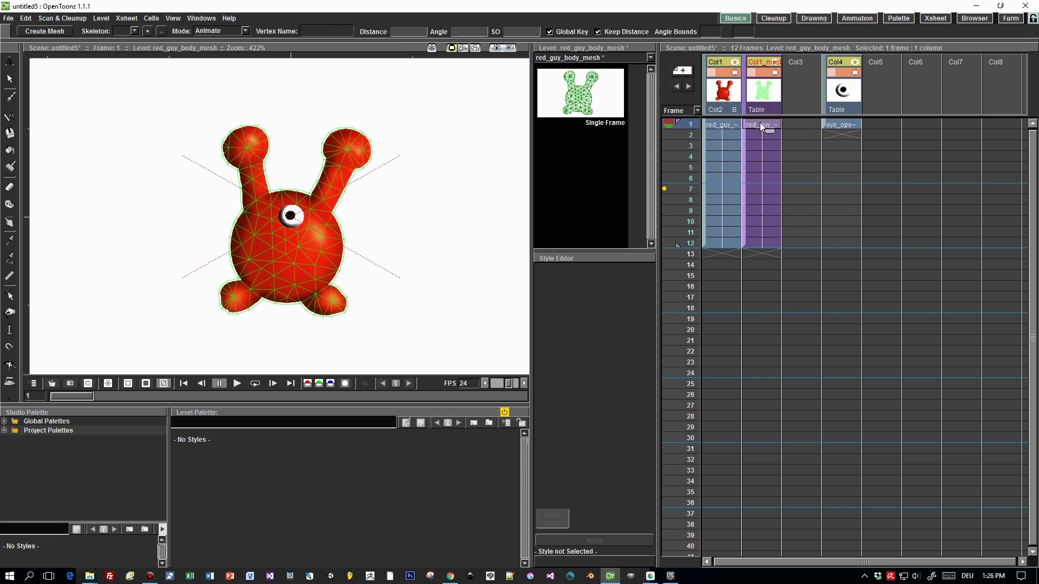
click(247, 30)
click(228, 56)
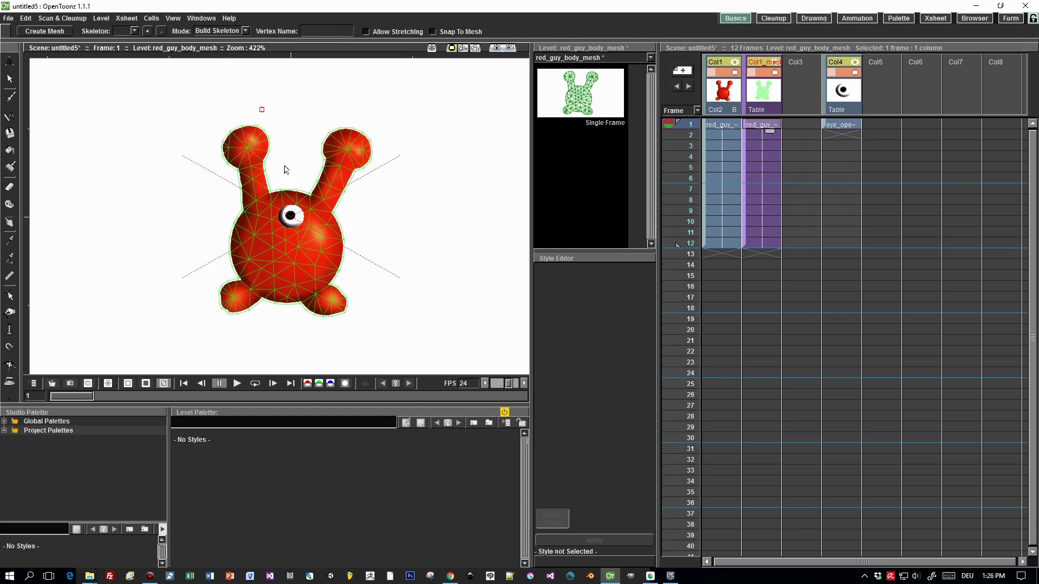
Step: Place the skeleton root in the body and chain bones up the right antenna to its tip
click(287, 272)
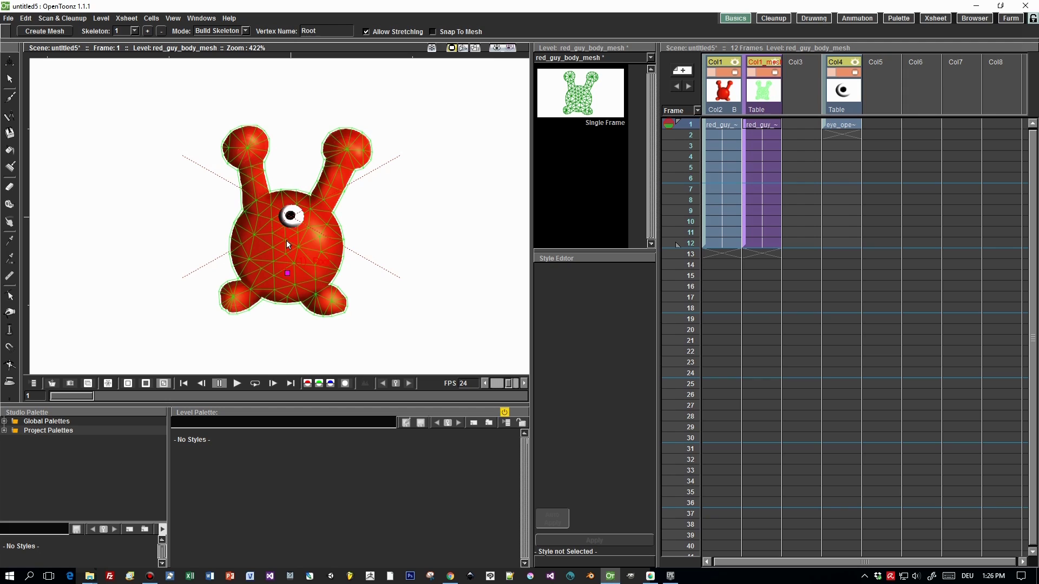
click(286, 240)
click(318, 207)
click(331, 189)
click(339, 172)
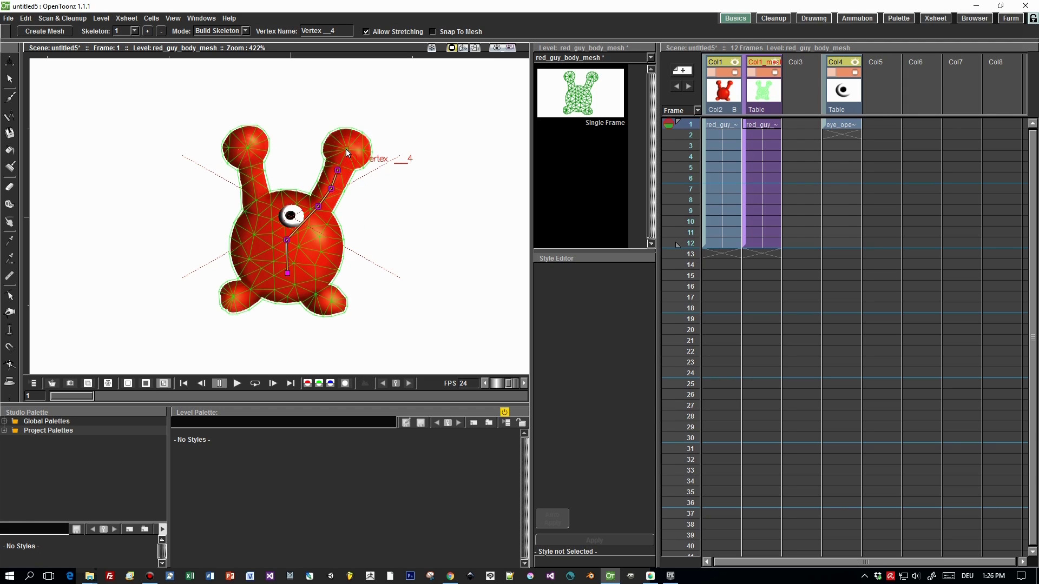
click(346, 149)
Step: Branch a bone chain from the neck vertex up the left antenna to its tip
click(287, 239)
click(264, 211)
click(254, 193)
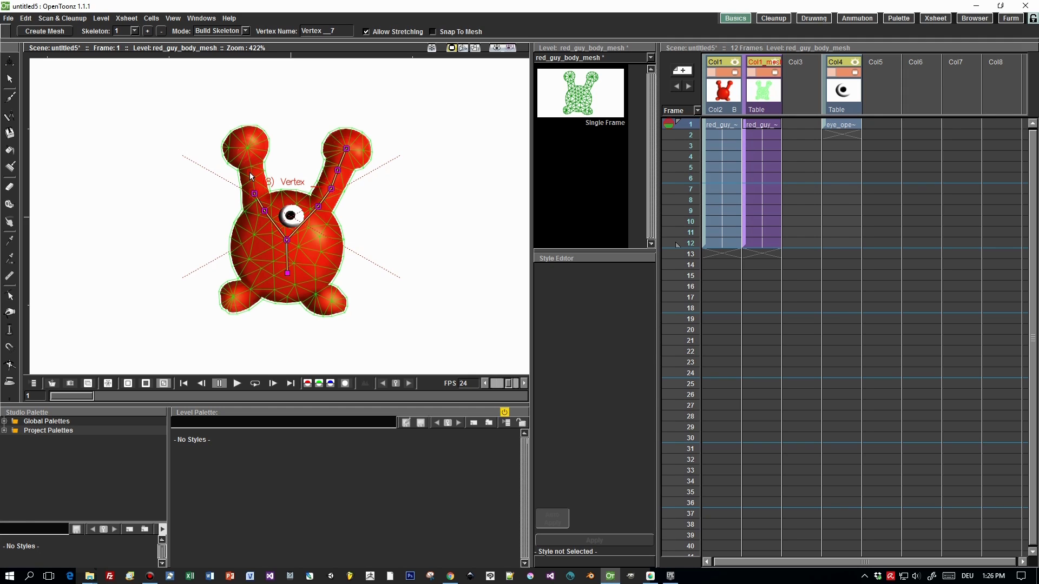
click(252, 170)
click(248, 147)
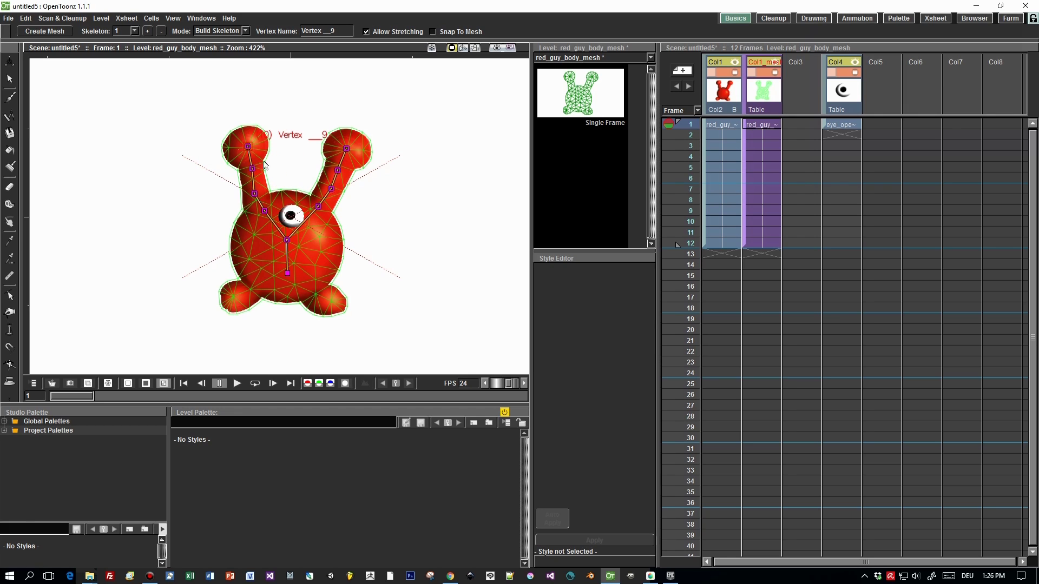
Step: Add bones from the root into the lower-right and lower-left feet
click(288, 273)
click(311, 286)
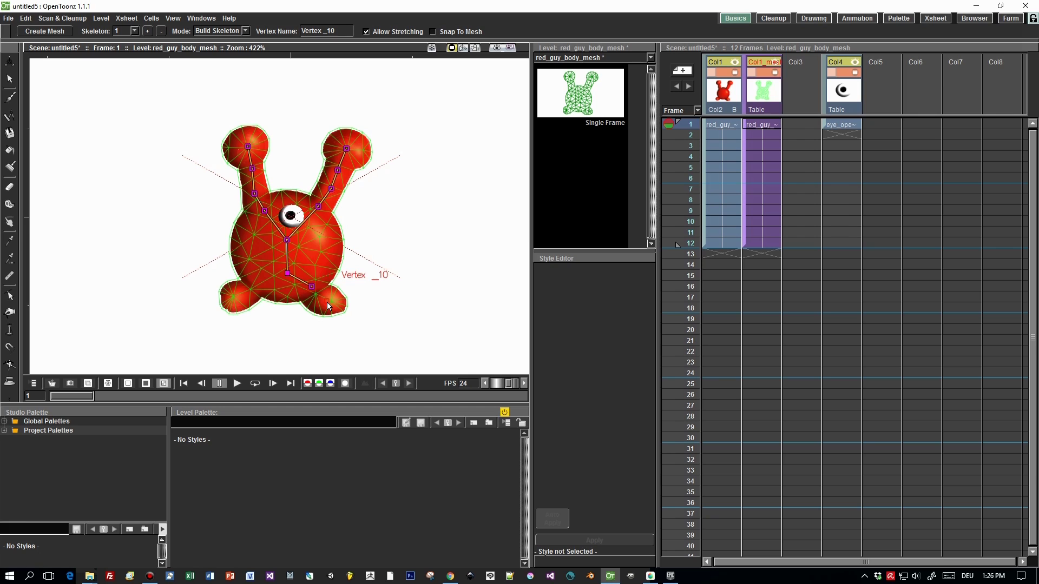
click(327, 301)
click(287, 273)
click(234, 295)
click(763, 126)
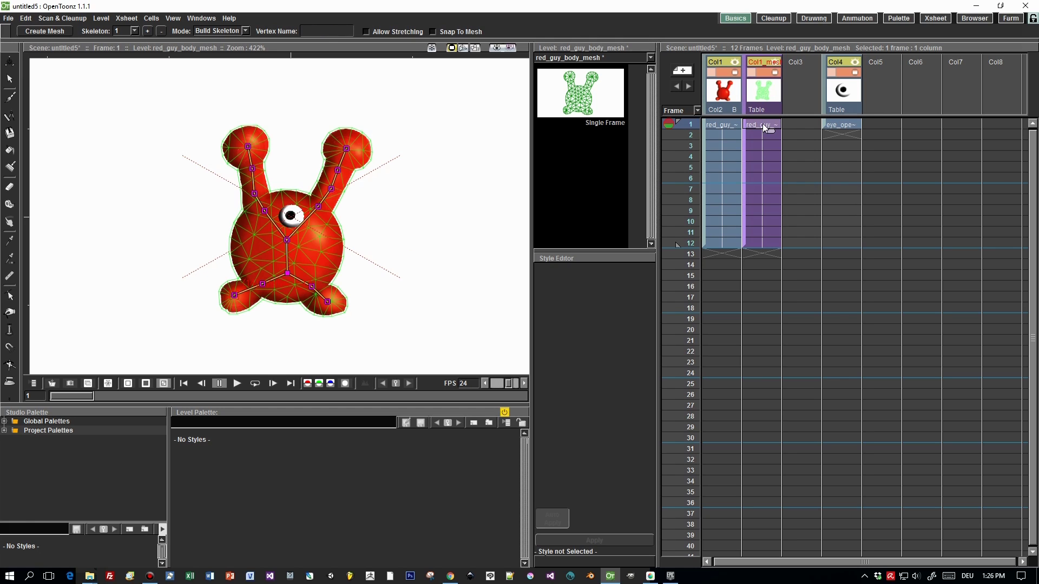
Step: Switch the skeleton to Animate mode and set a pose key at frame 1
click(245, 31)
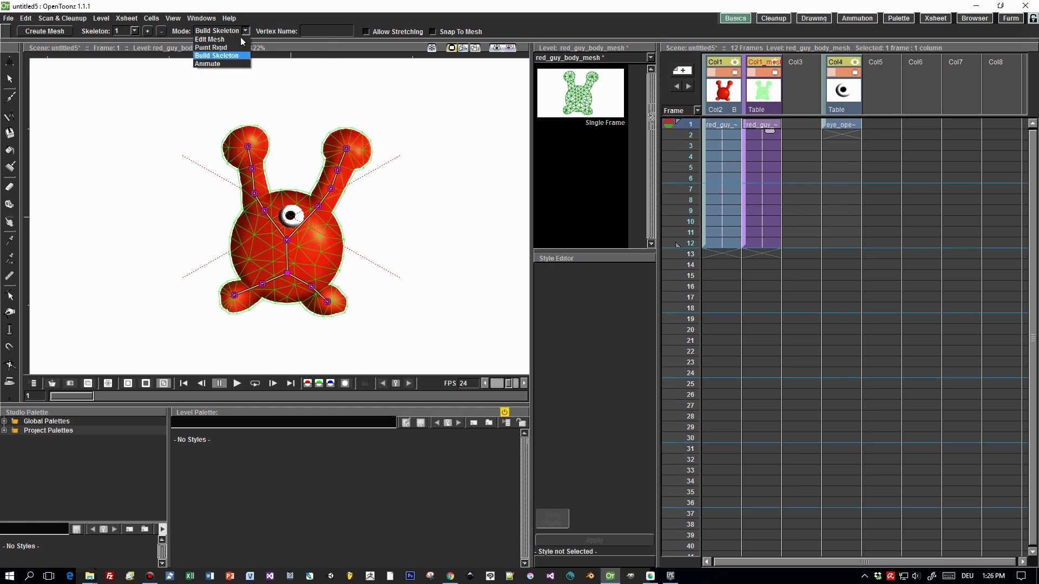
click(230, 62)
click(346, 148)
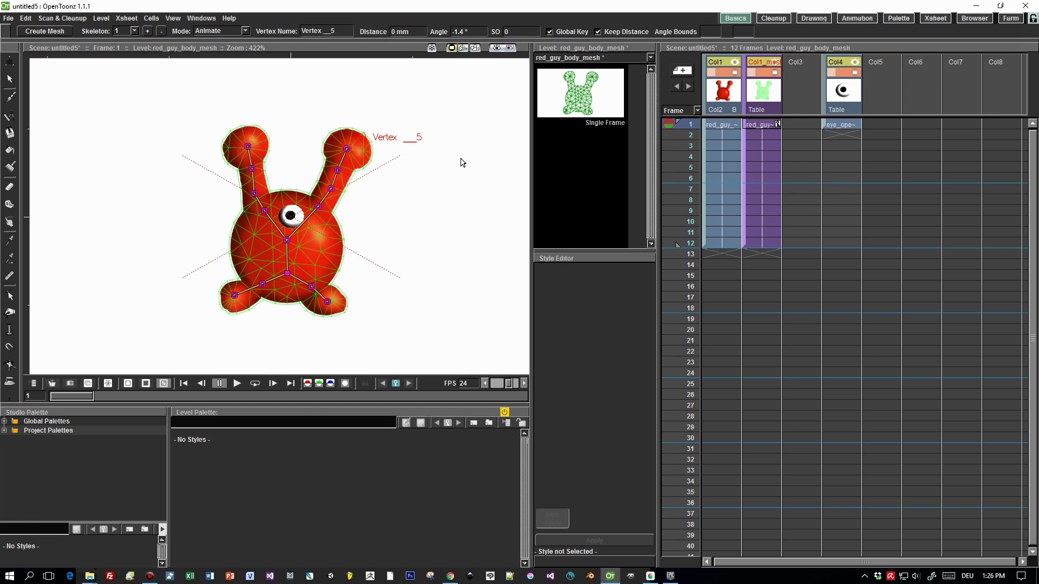
Step: At frame 6, rotate both antennae outward, nudge the right foot and tilt from the neck
click(772, 158)
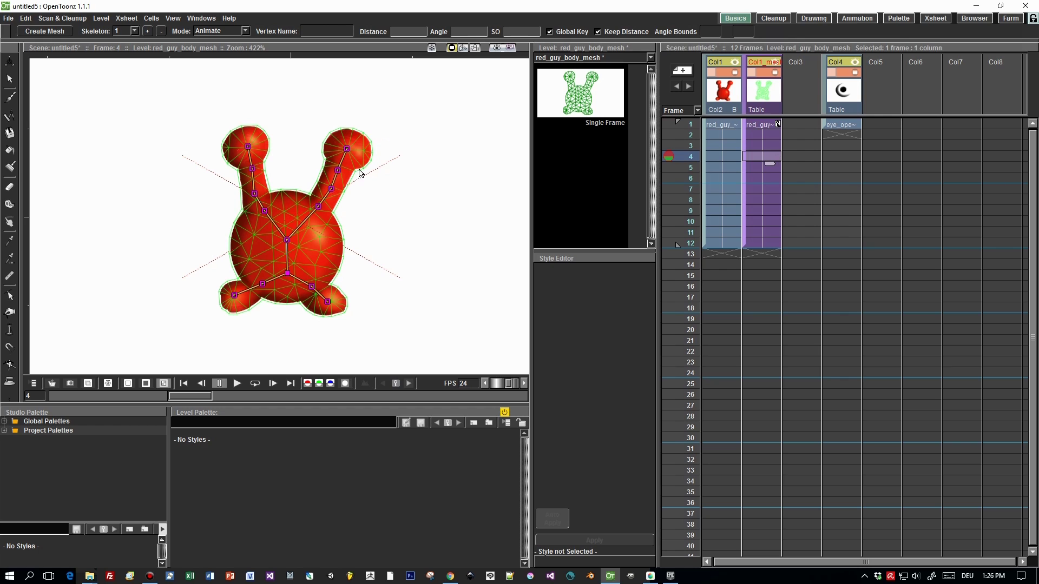
click(763, 178)
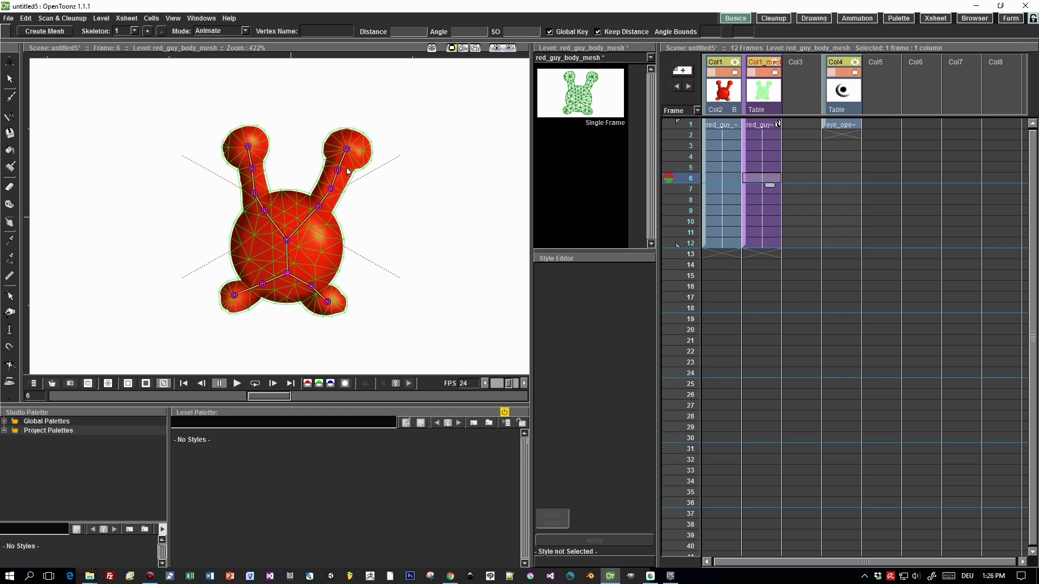
drag(337, 176, 360, 157)
drag(252, 169, 231, 153)
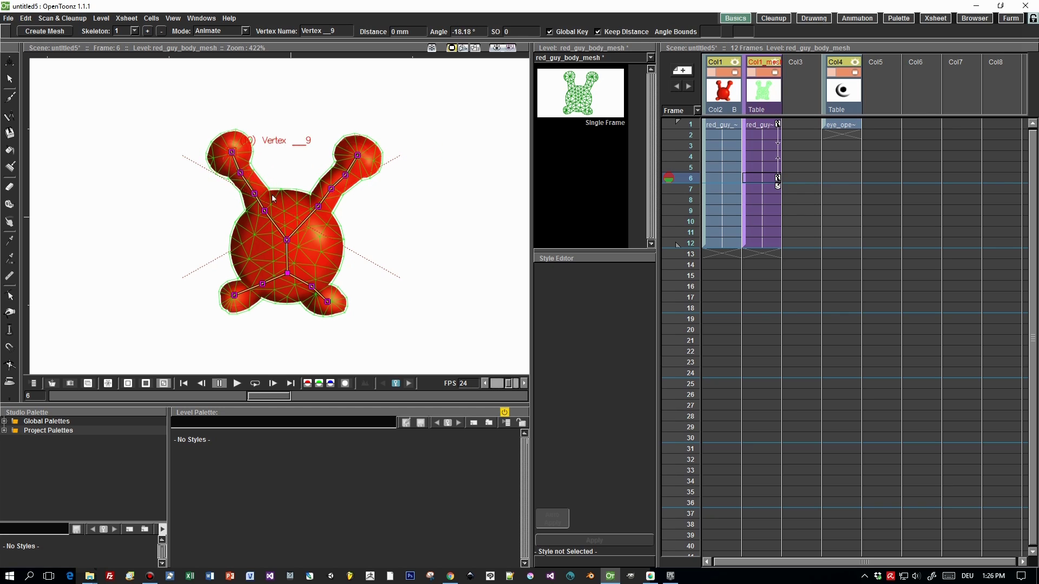
drag(328, 301, 328, 304)
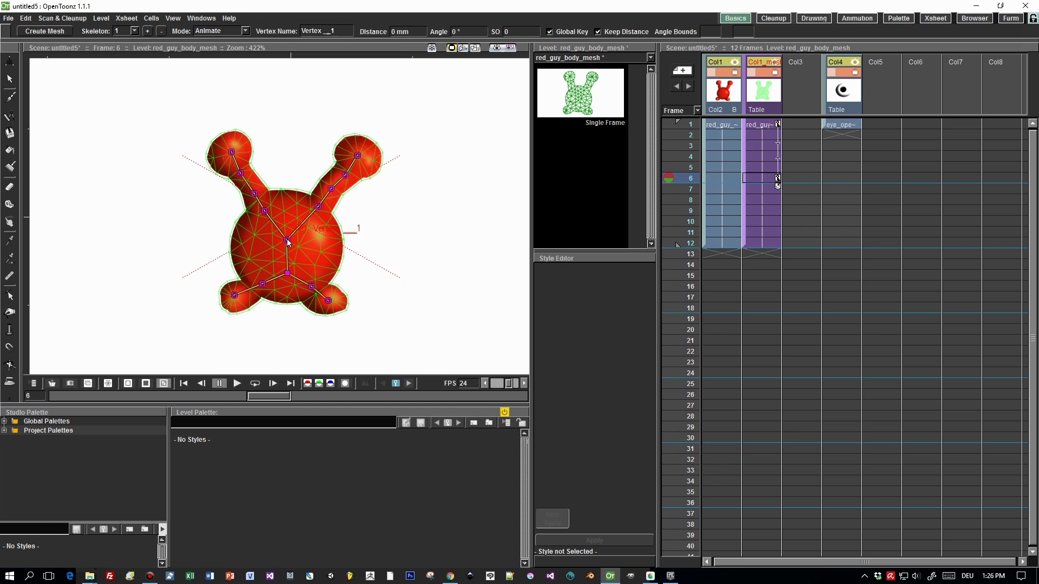
drag(287, 239, 288, 240)
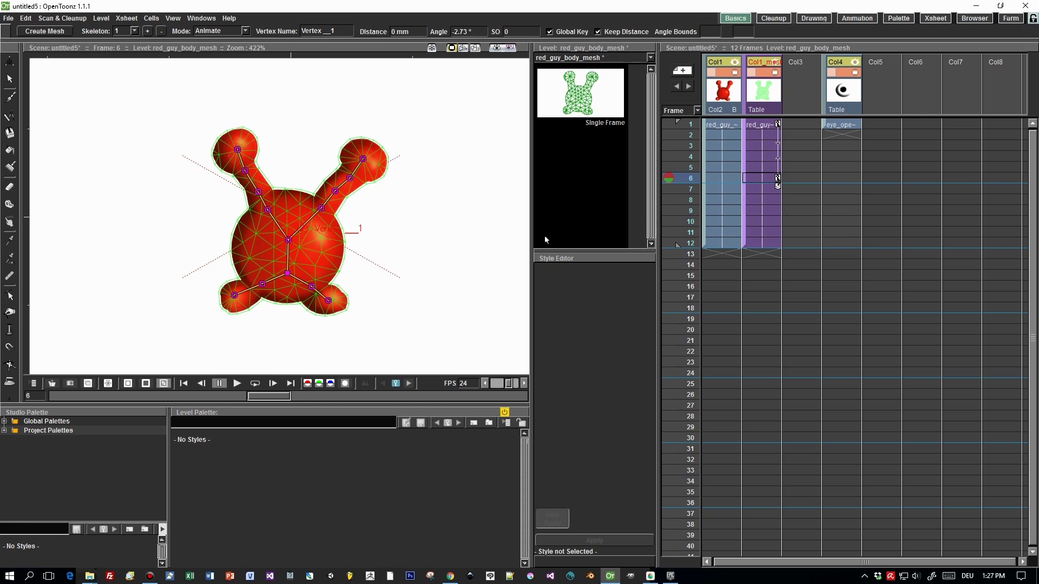
Step: At frame 10, raise the right antenna, swing the left further left and nudge the left foot
click(774, 219)
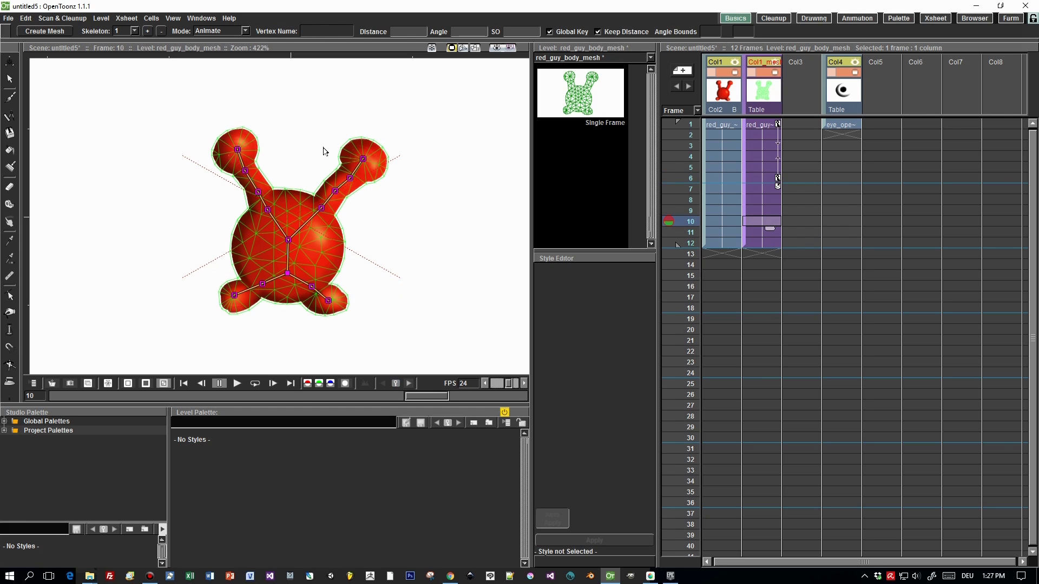
click(350, 179)
drag(351, 182, 355, 186)
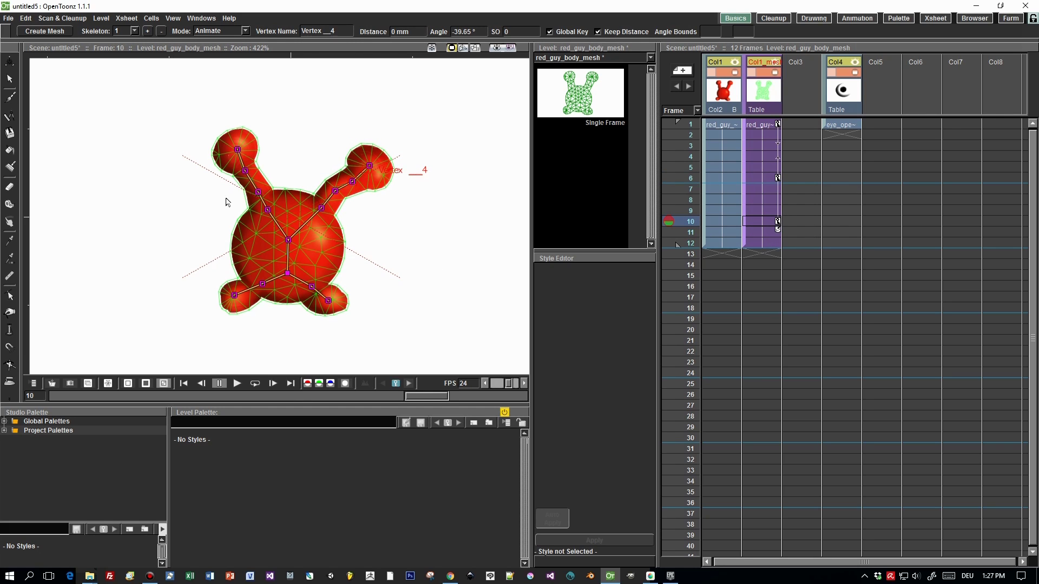
drag(245, 179, 241, 180)
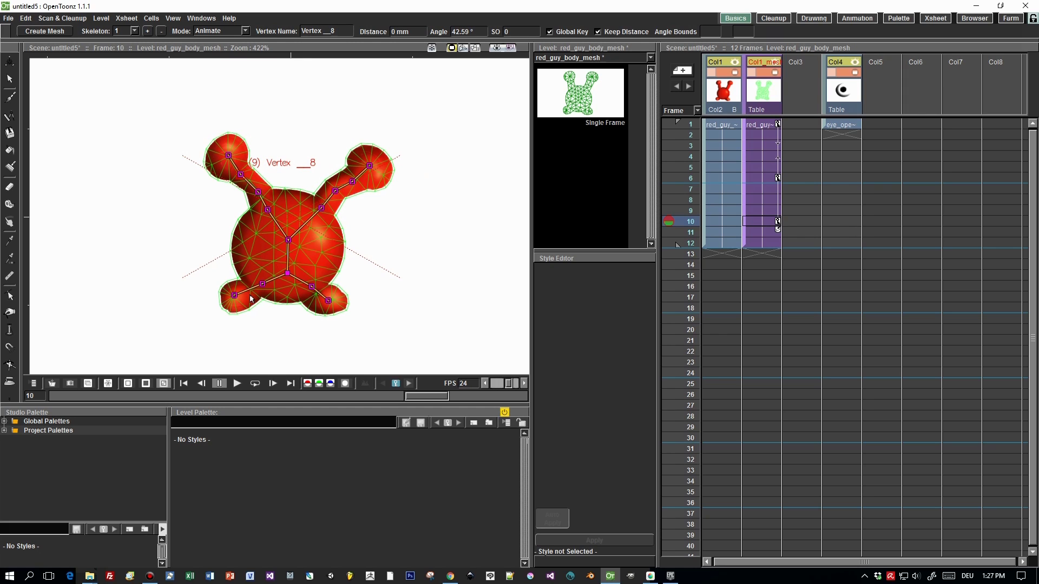
drag(244, 295, 234, 296)
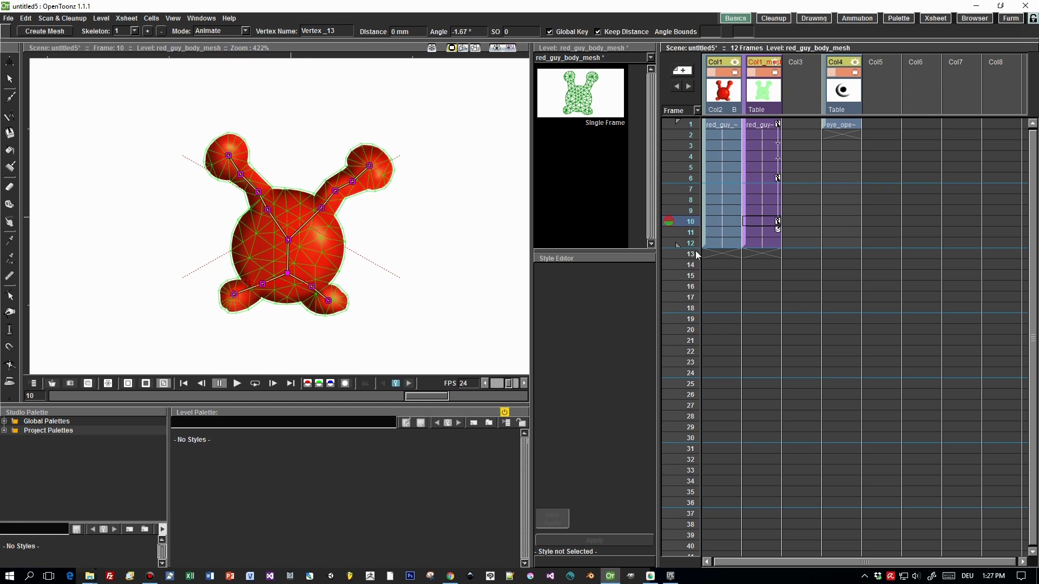
Step: At frame 12, raise the right antenna, then return to frame 1
click(777, 245)
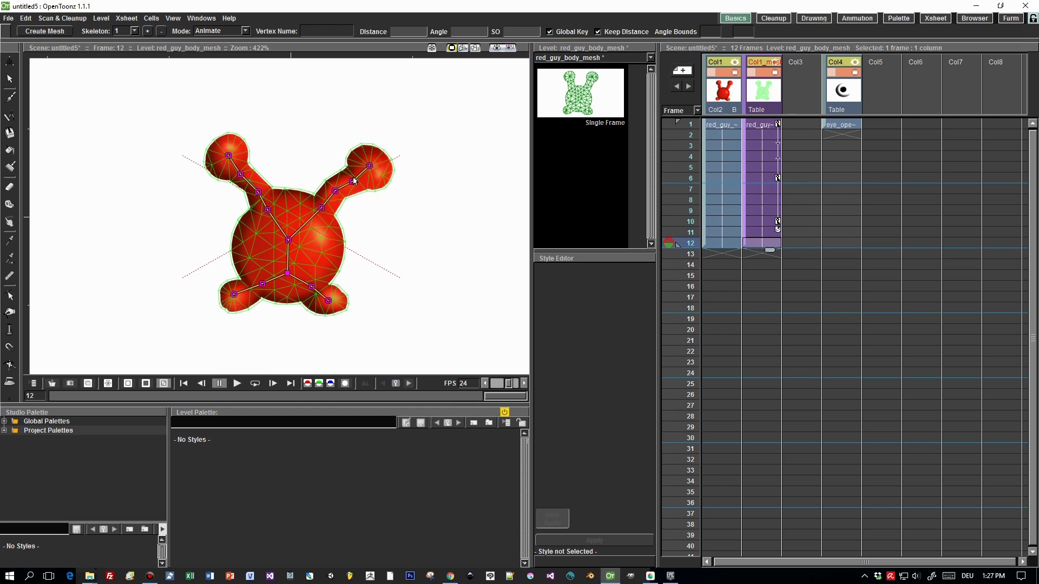
drag(354, 181, 351, 174)
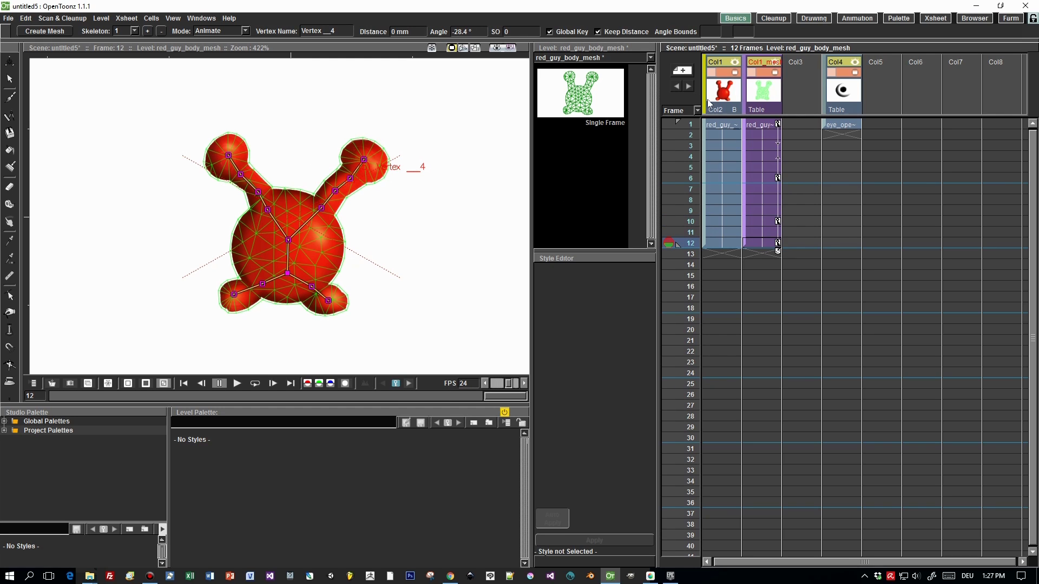
click(778, 125)
Step: Copy the frame 1 pose key and paste it onto frame 12
right_click(779, 124)
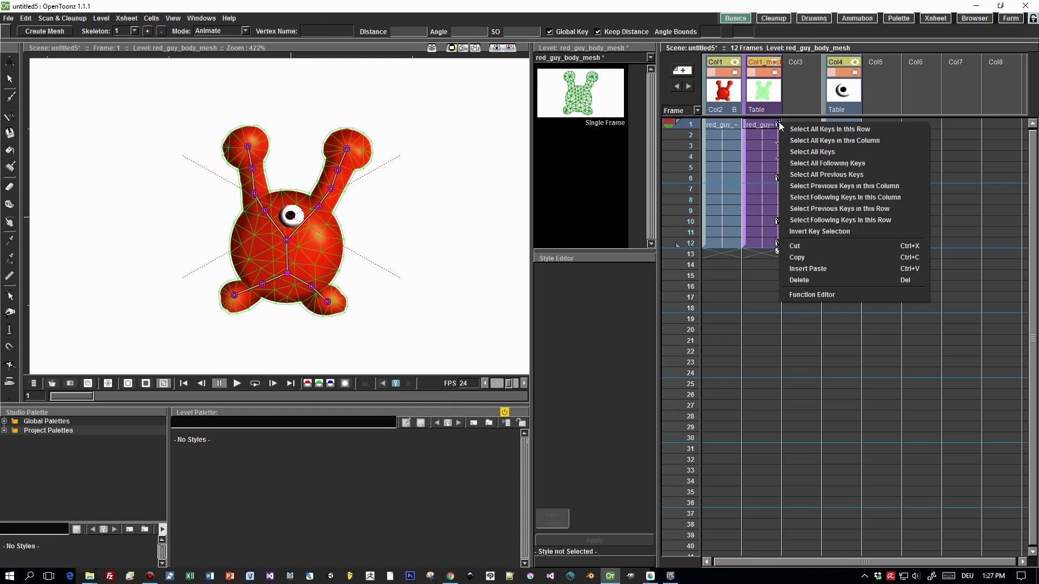
click(791, 258)
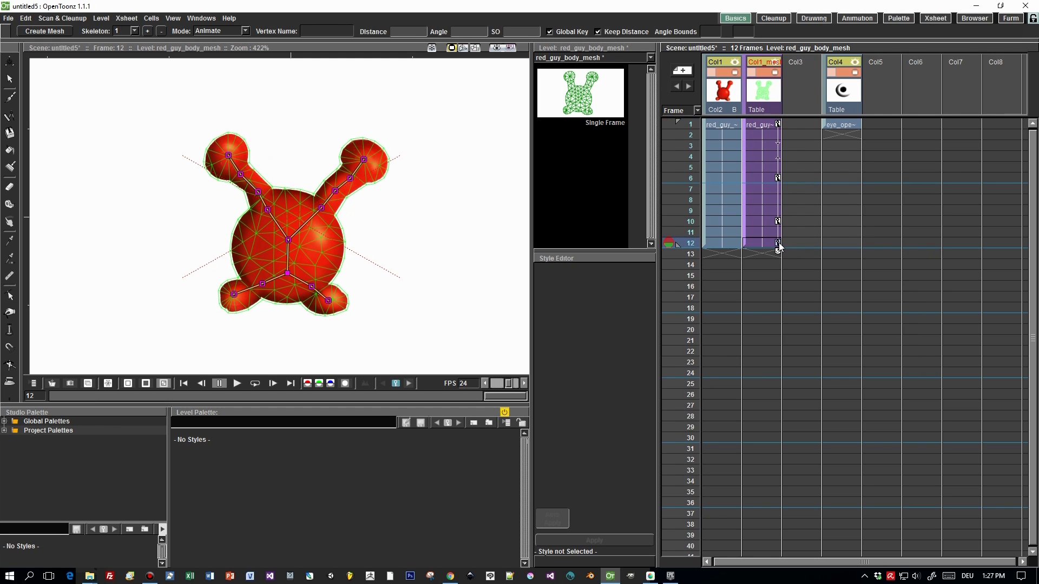
right_click(780, 247)
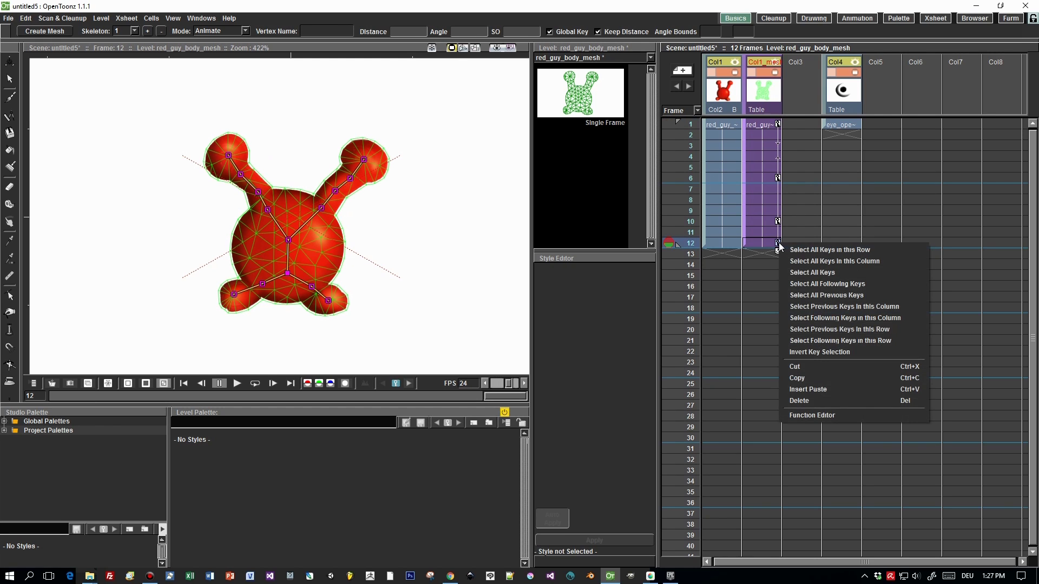
click(816, 389)
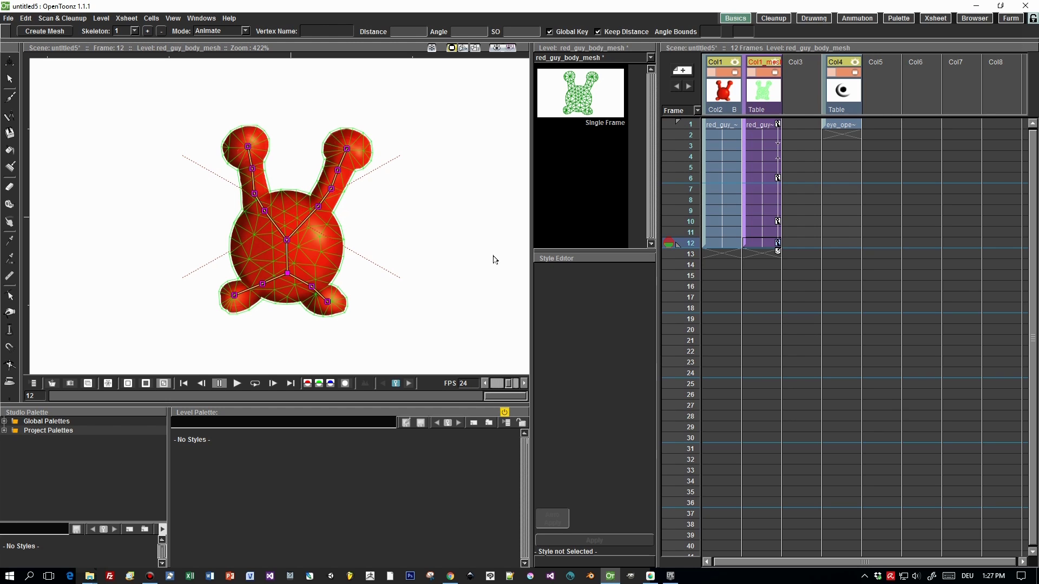
Step: Scrub through the frames to preview the antenna motion
click(683, 135)
mouse_move(683, 134)
mouse_down()
mouse_move(683, 238)
mouse_move(690, 125)
mouse_up()
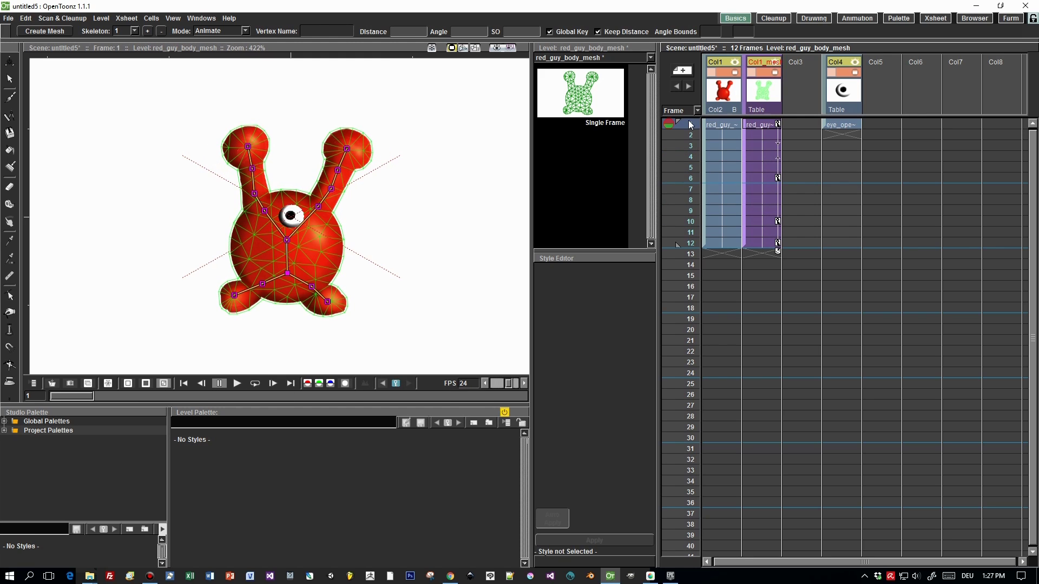
click(843, 123)
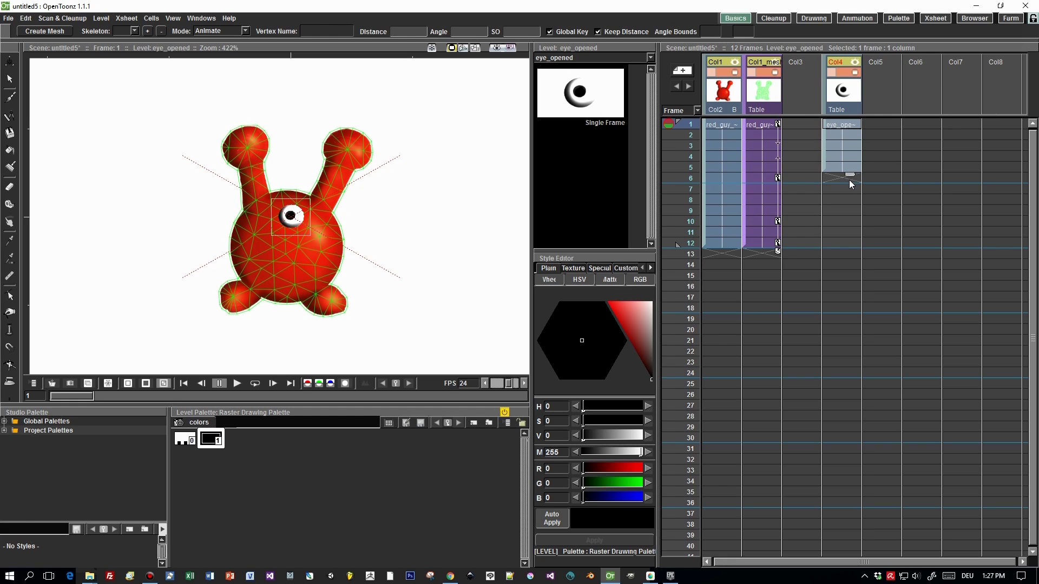
Step: Extend the open eye through frame 6 and move it onto the right antenna tip by position
drag(848, 184, 849, 184)
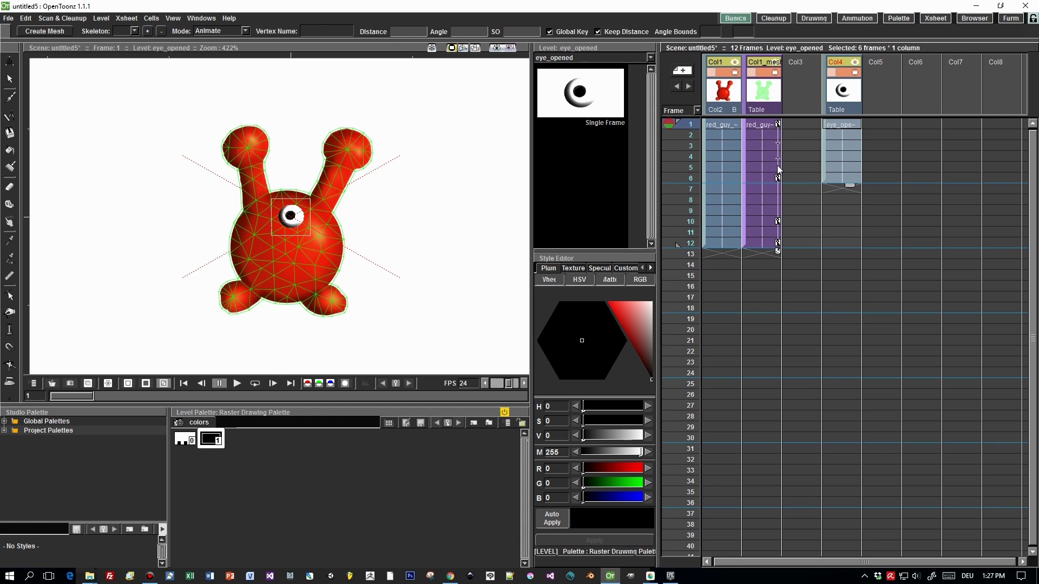
click(9, 63)
click(91, 31)
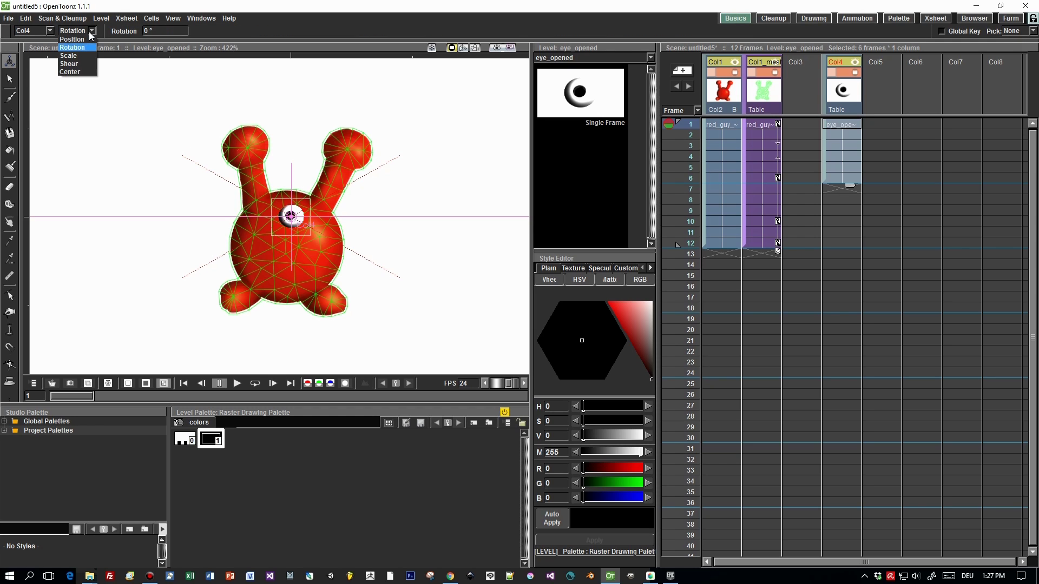
click(72, 39)
drag(290, 216, 346, 148)
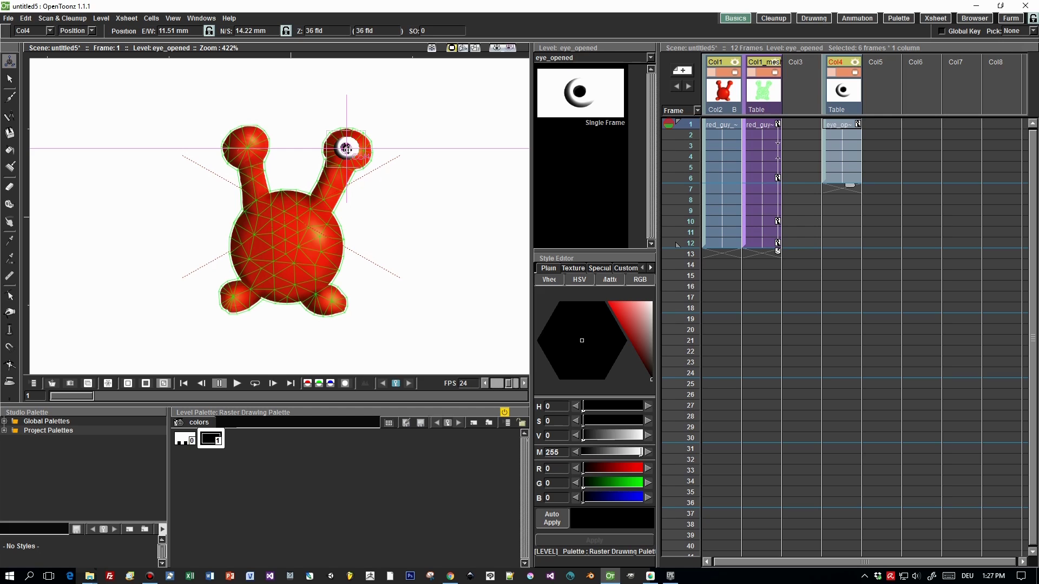
Step: Key the right eye drifting slightly down-right at frames 2, 3, 5 and 6
click(682, 133)
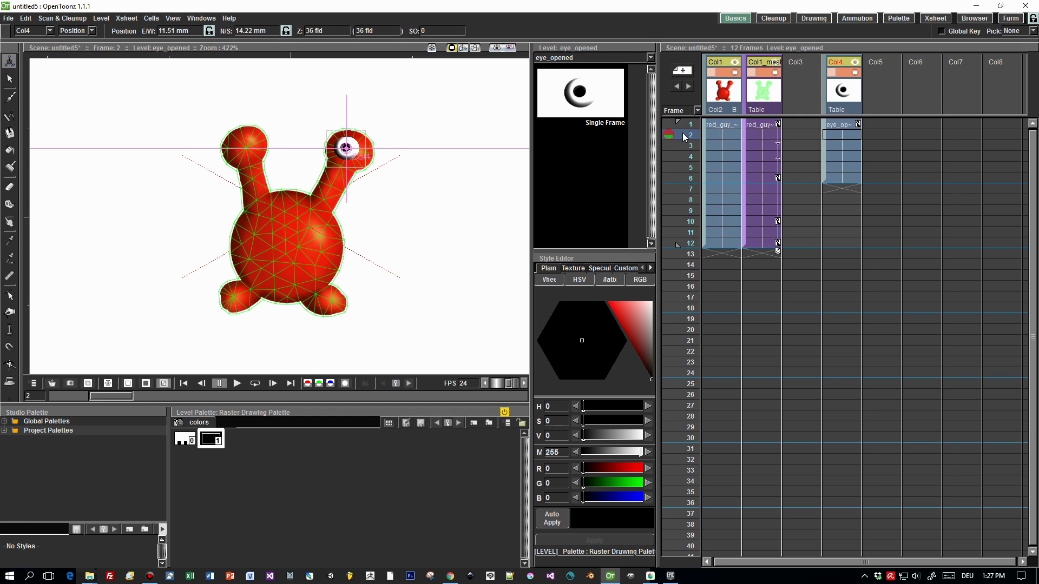
drag(345, 147, 348, 149)
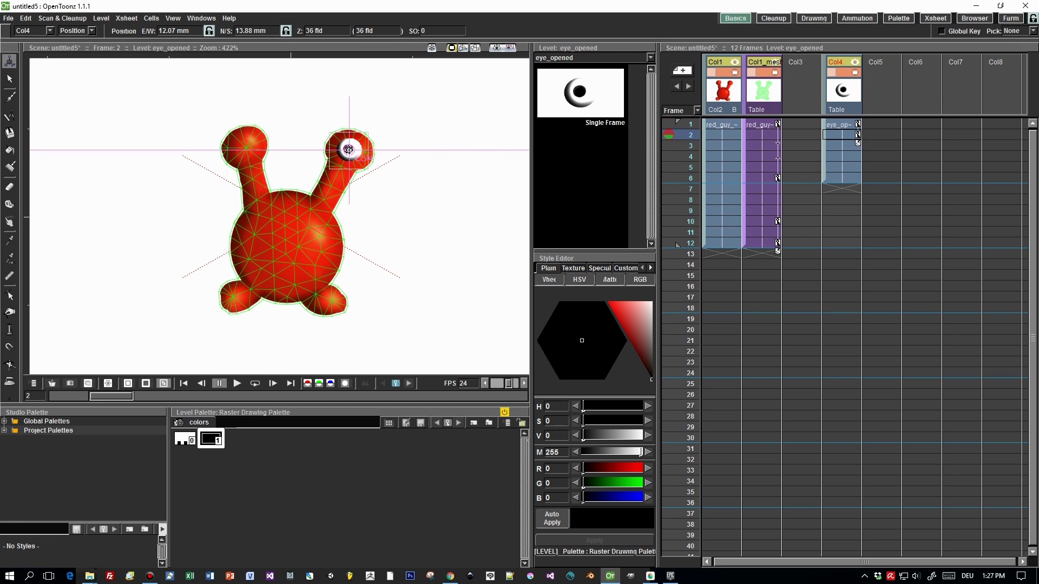
click(824, 146)
drag(349, 150, 358, 155)
click(848, 157)
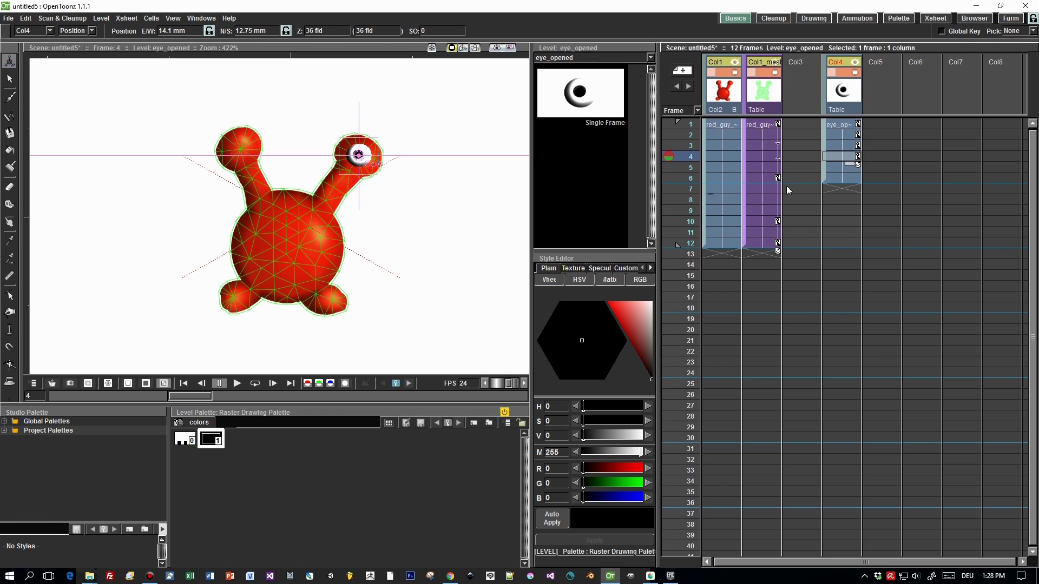
click(841, 165)
drag(360, 156, 361, 157)
click(853, 179)
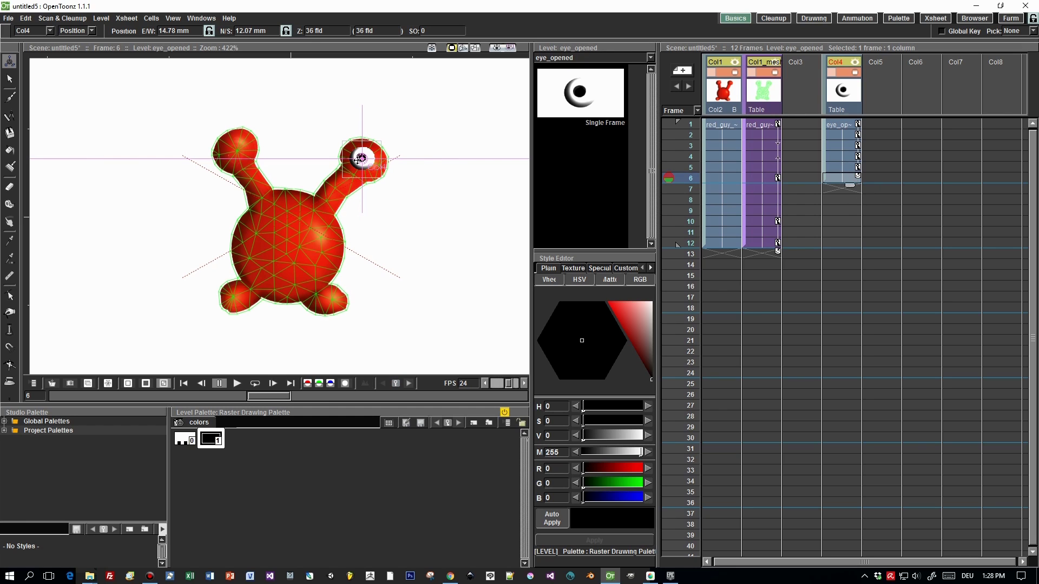
drag(361, 158, 364, 161)
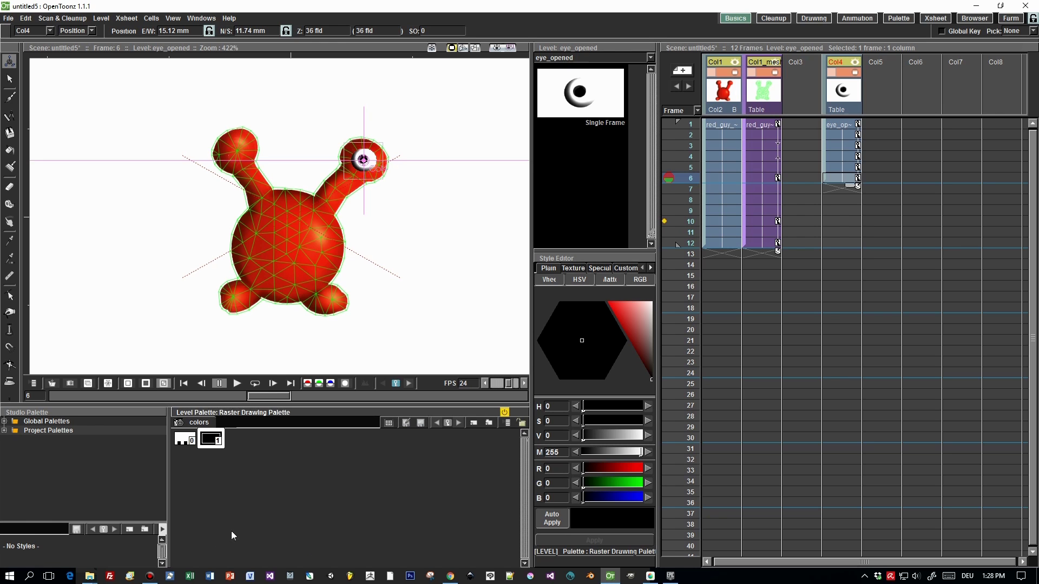
Step: Add a second eye_opened.png to the scene as a new column
mouse_move(89, 576)
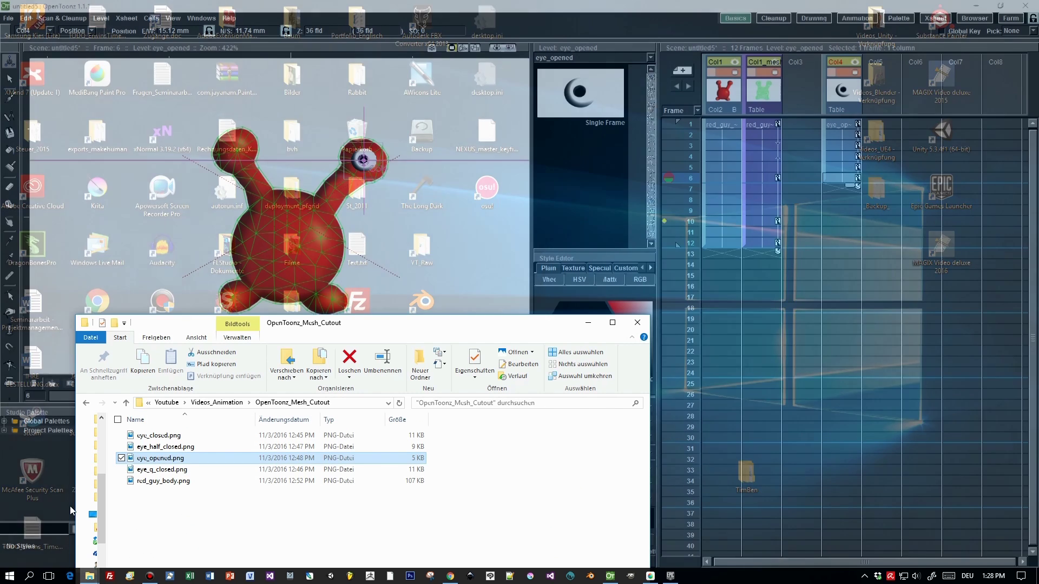
click(71, 511)
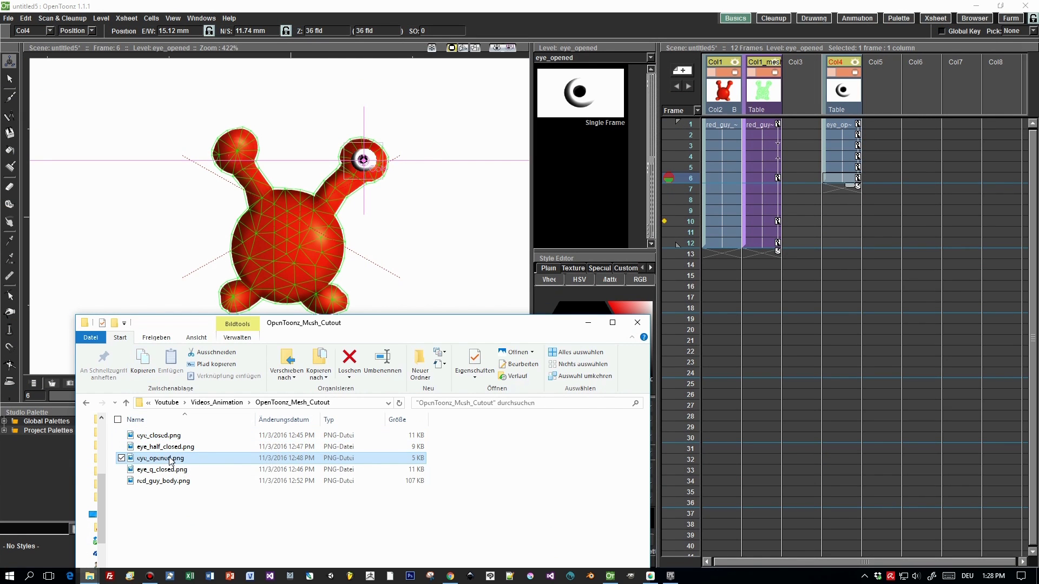
drag(171, 460, 881, 125)
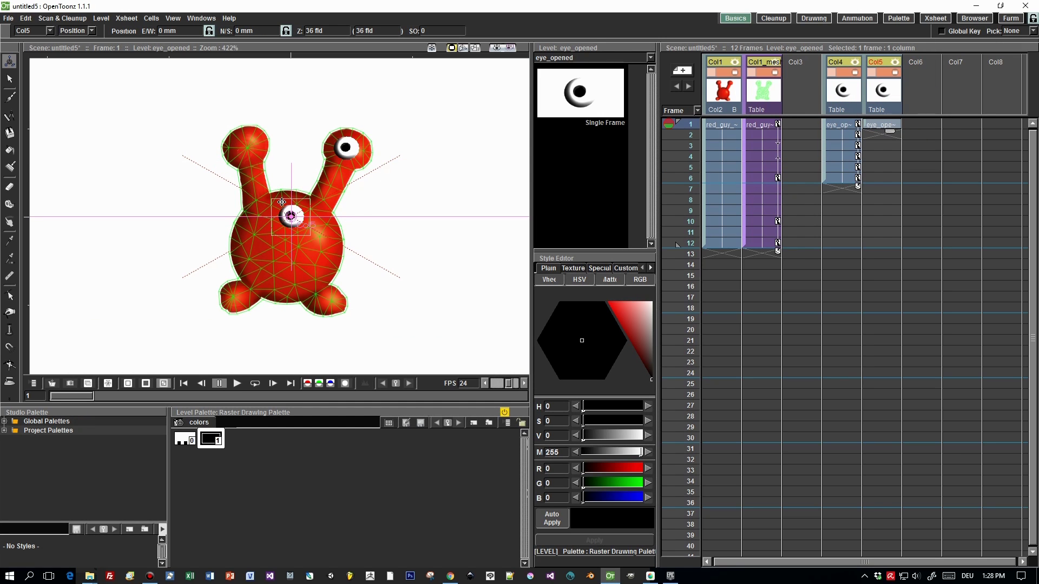
Step: Place the second eye on the left antenna tip and key it drifting left-down at frames 3, 4 and 6
drag(291, 216, 244, 147)
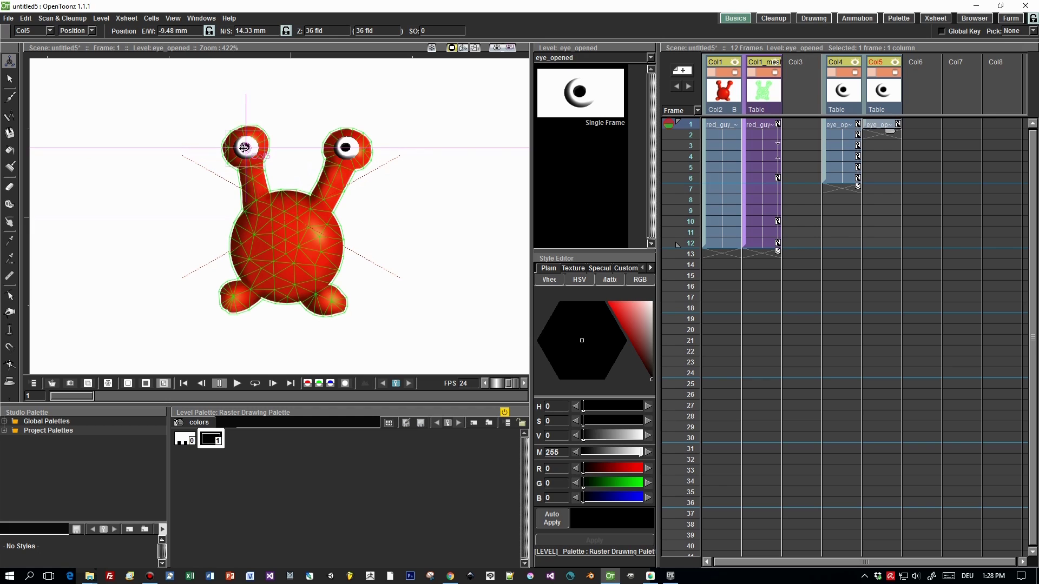
click(886, 134)
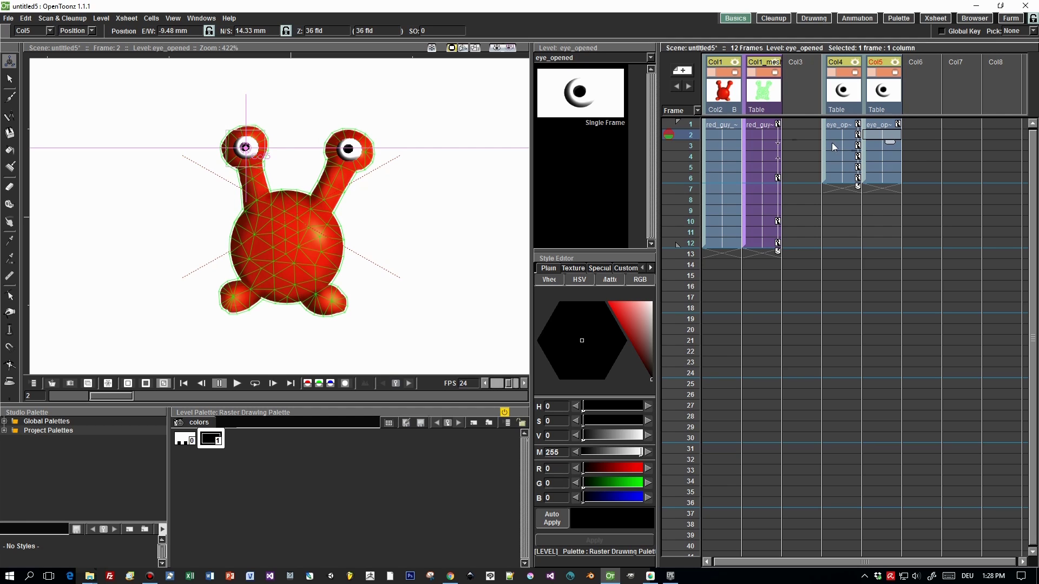
click(881, 146)
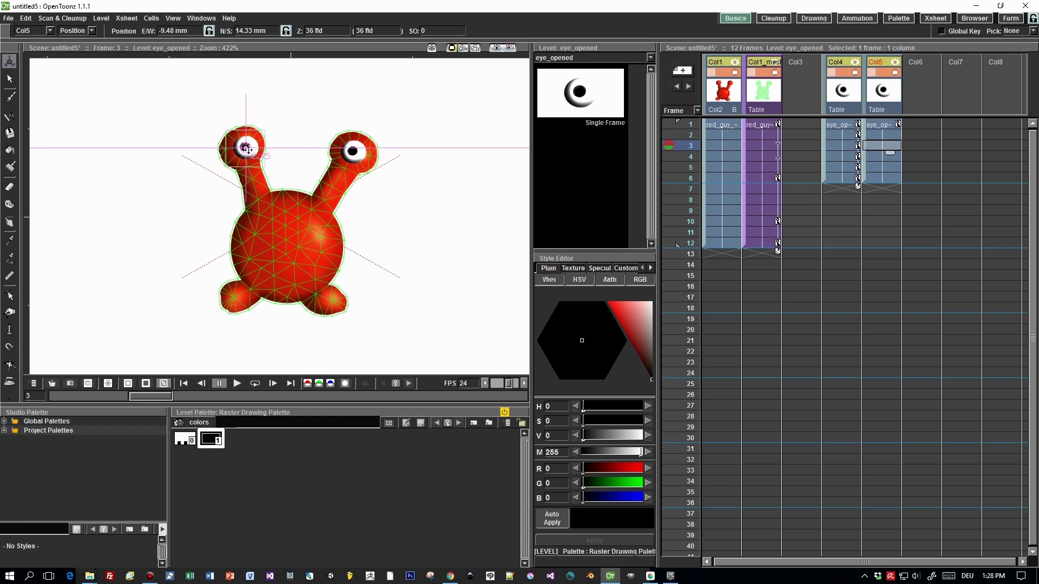
drag(246, 147, 243, 147)
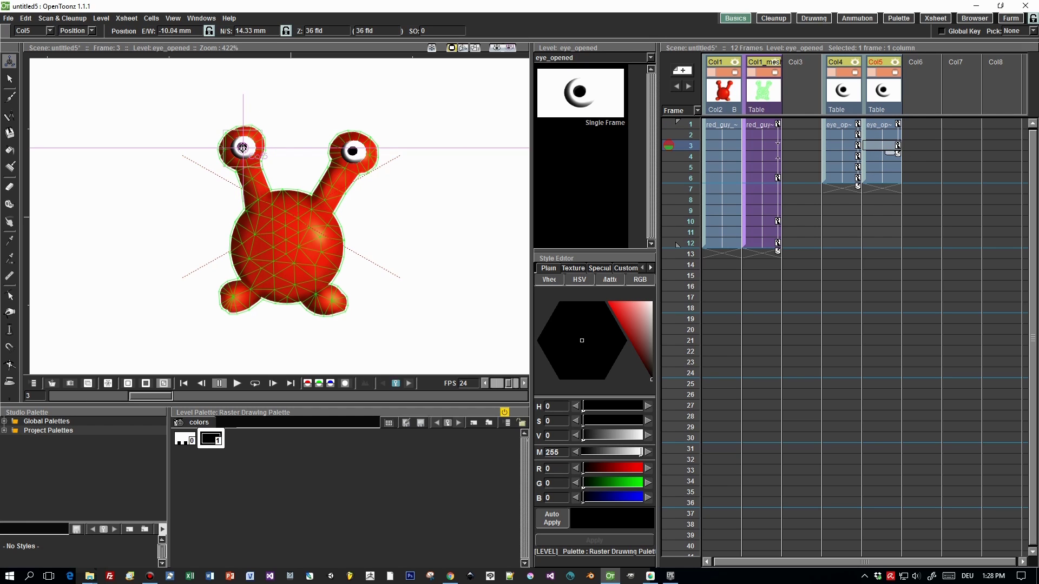
click(886, 157)
drag(243, 147, 237, 149)
click(883, 168)
click(887, 178)
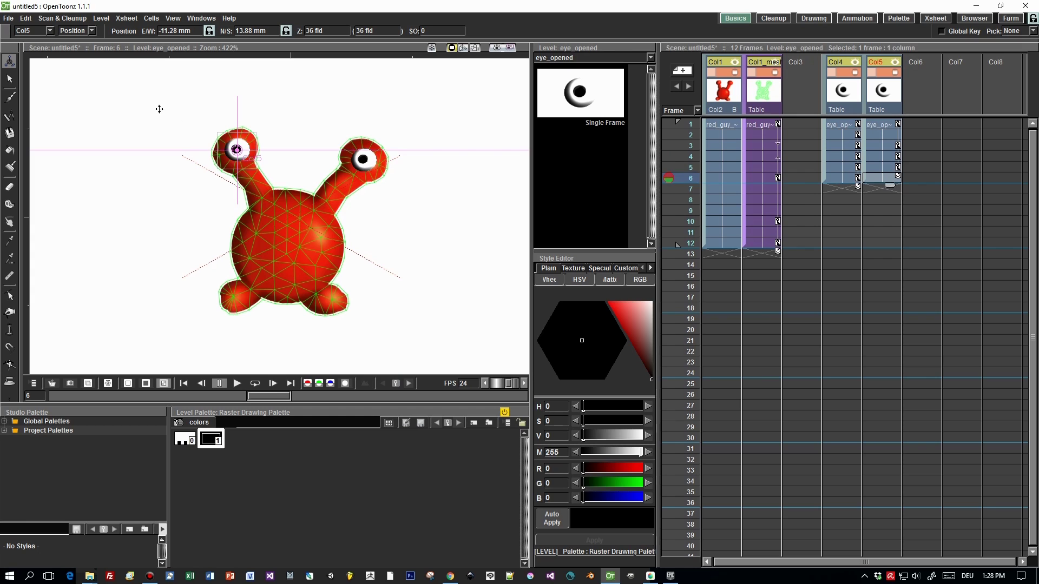
drag(236, 149, 235, 151)
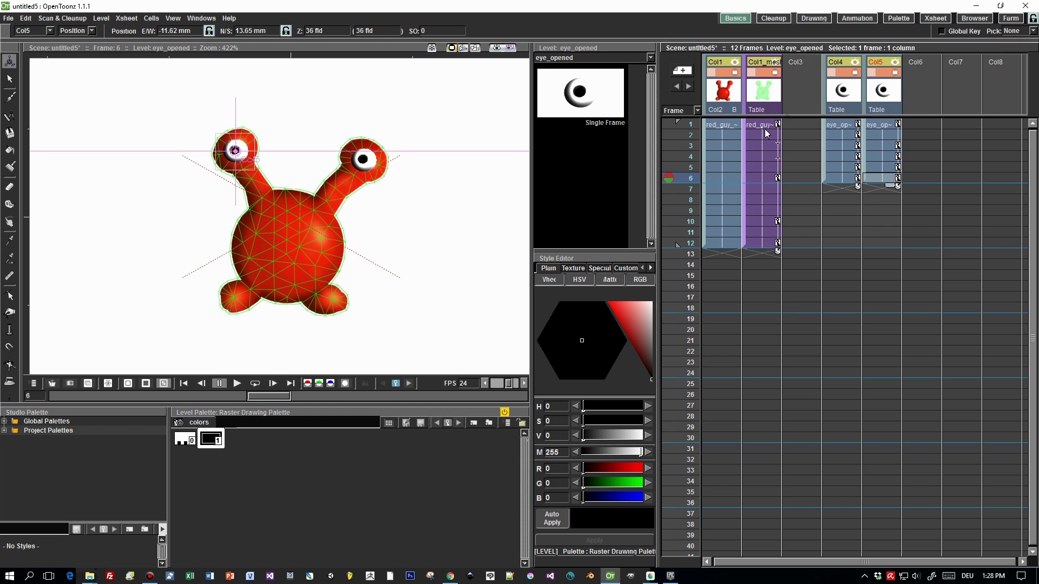
Step: Drop eye_half_closed.png into the Xsheet at frame 7 twice, creating Col6 and Col7, then select Col6's cell
mouse_move(89, 578)
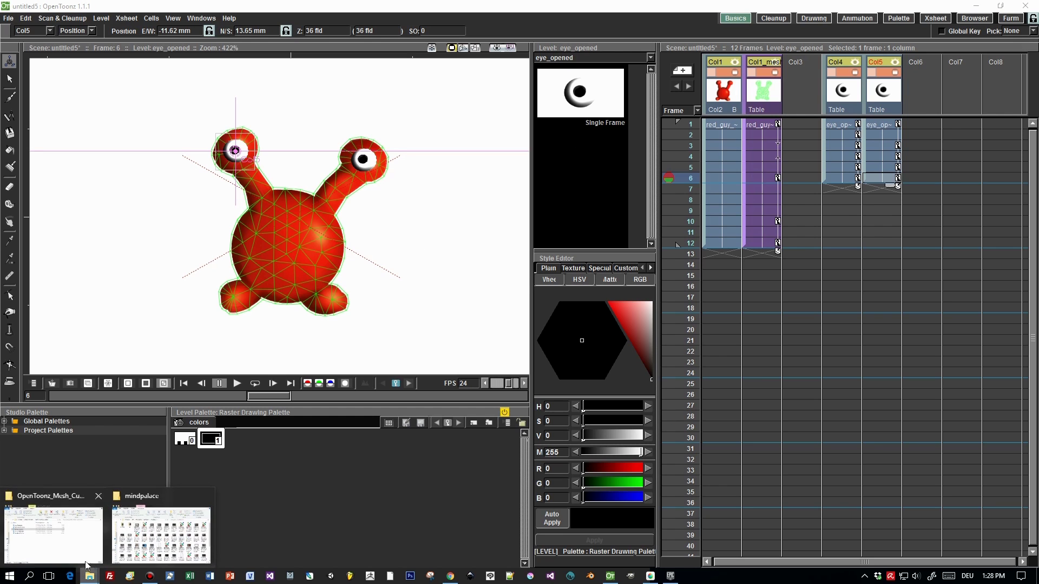
click(45, 528)
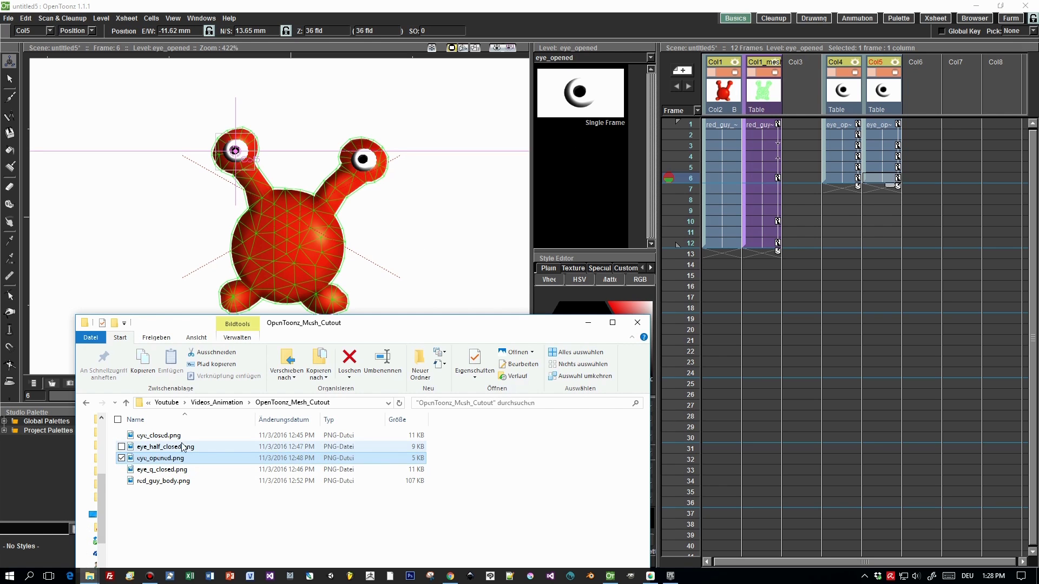
drag(172, 446, 907, 197)
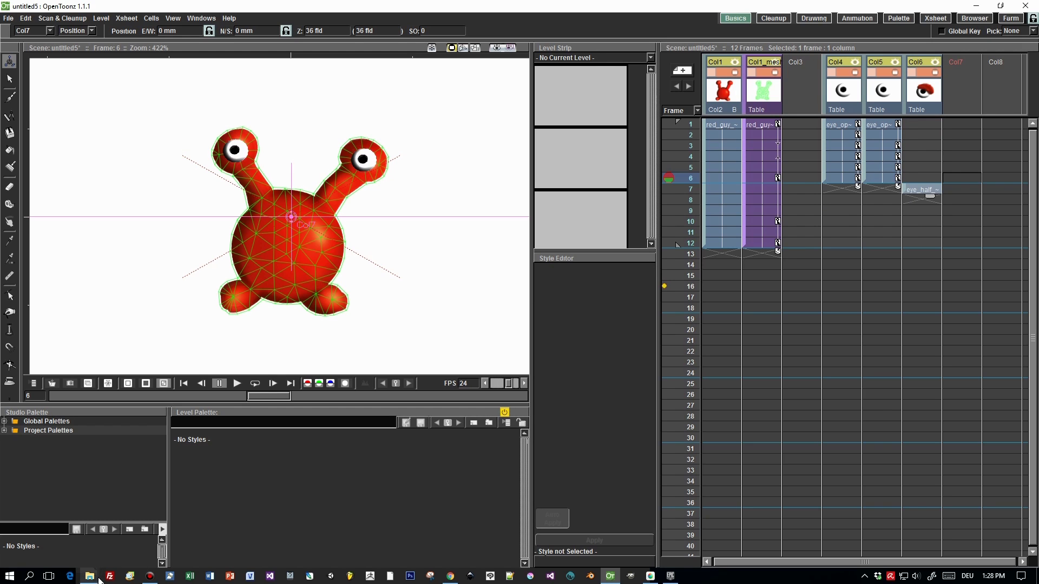
mouse_move(89, 579)
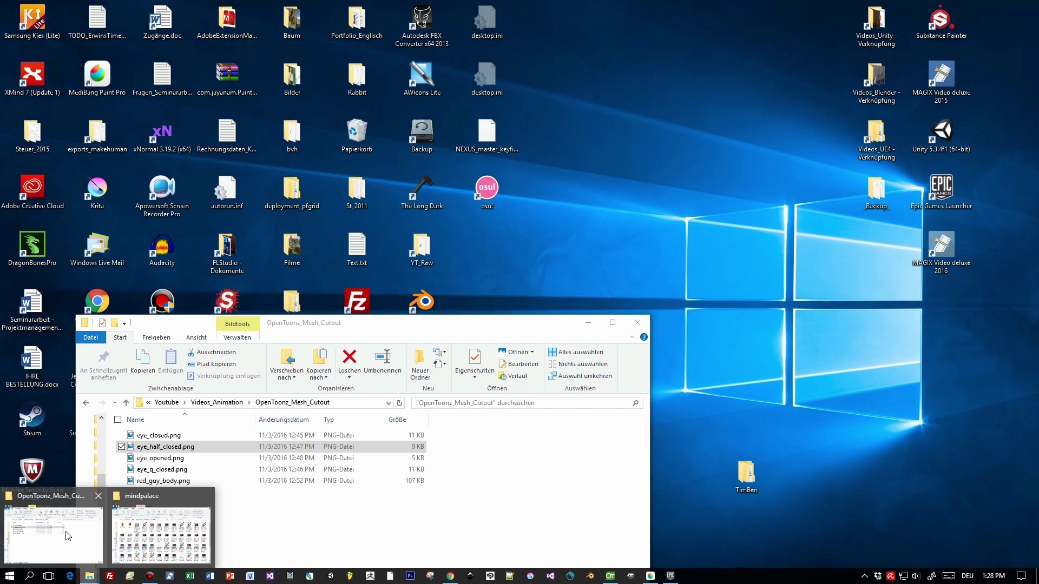
click(67, 535)
drag(177, 447, 962, 191)
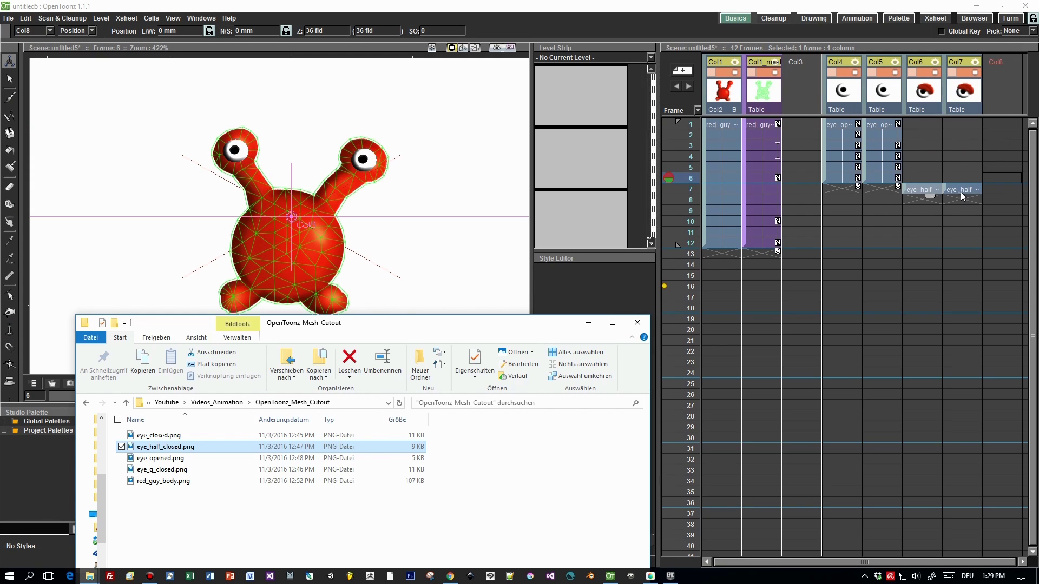
click(920, 189)
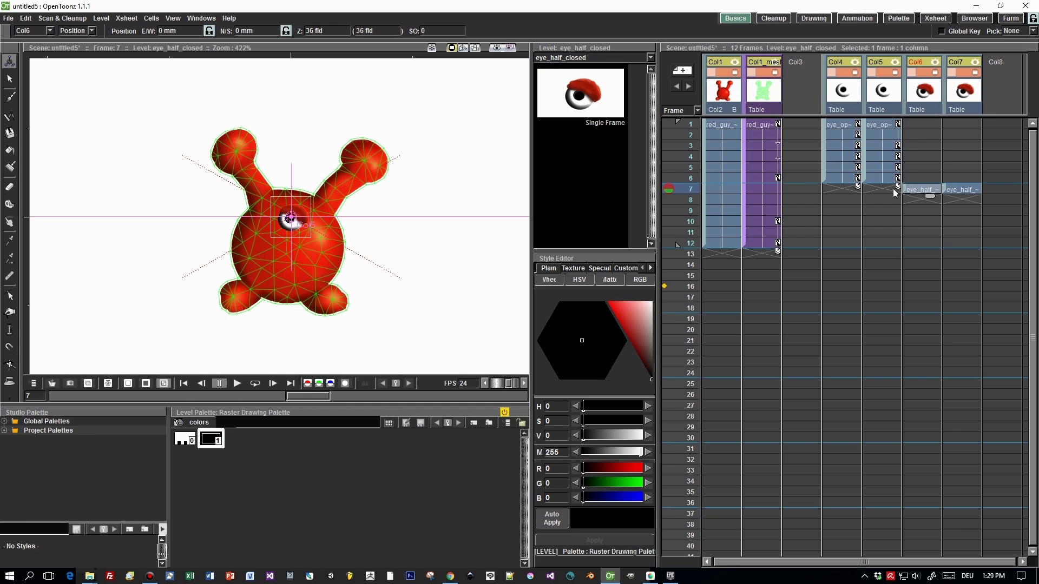
Step: Move Col6's half-closed eye onto the right antenna tip and Col7's onto the left
drag(291, 218, 362, 160)
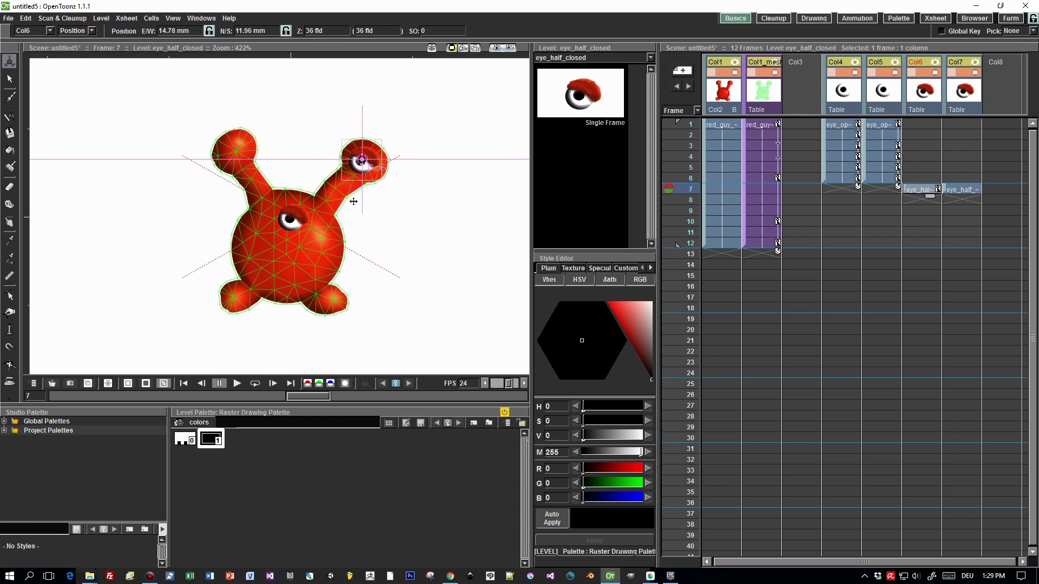
click(964, 190)
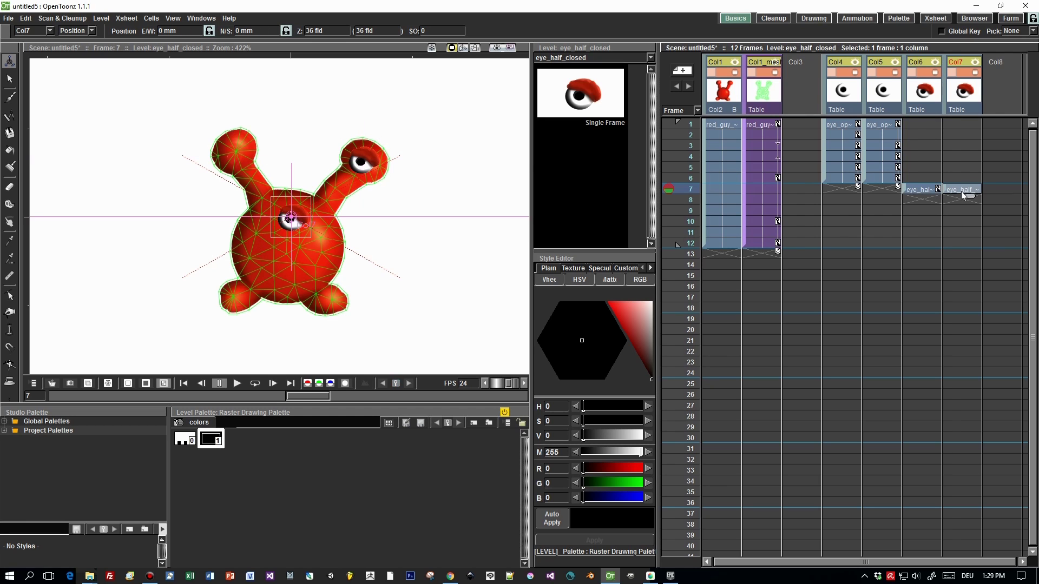
drag(291, 218, 236, 150)
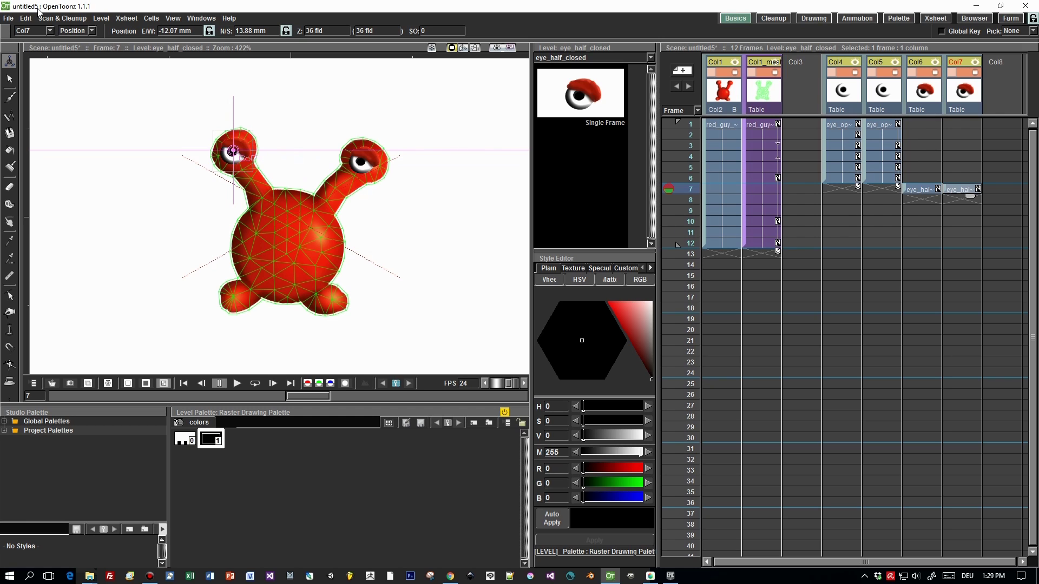
Step: Rotate Col7's half-closed eye to about 50.68° to follow the left antenna
click(90, 32)
click(81, 49)
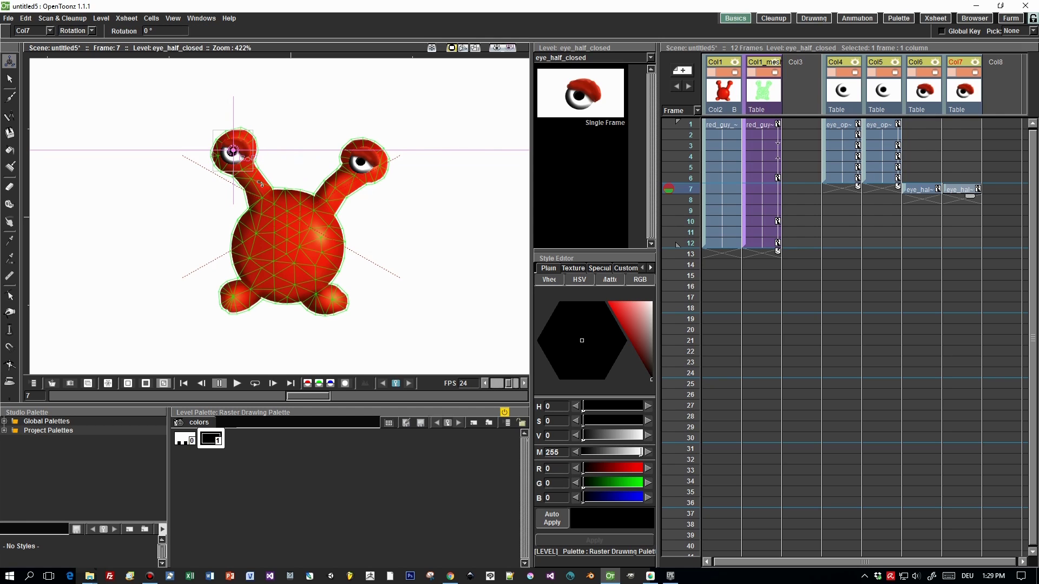
drag(263, 148, 257, 116)
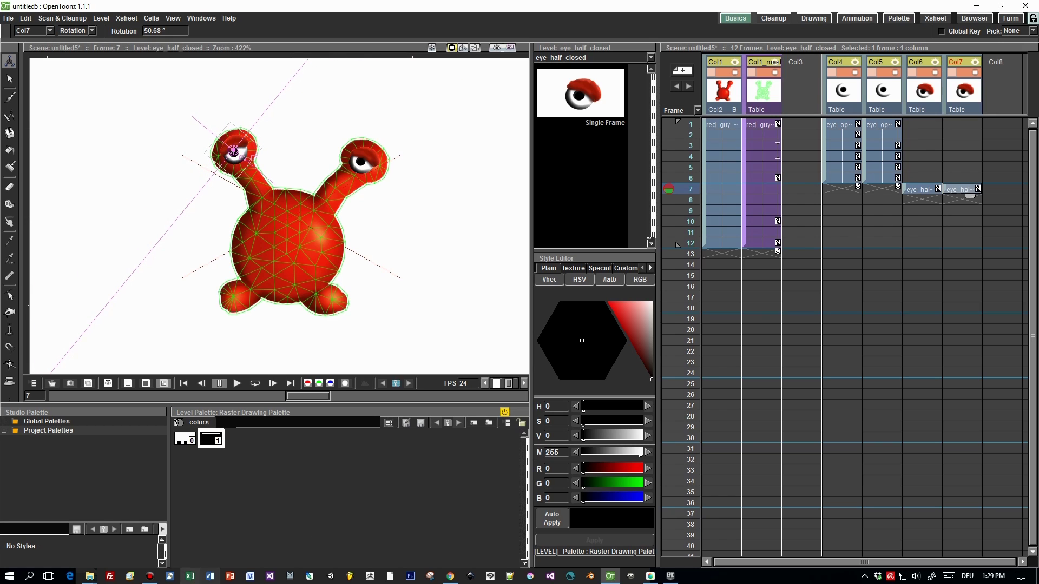
mouse_move(91, 579)
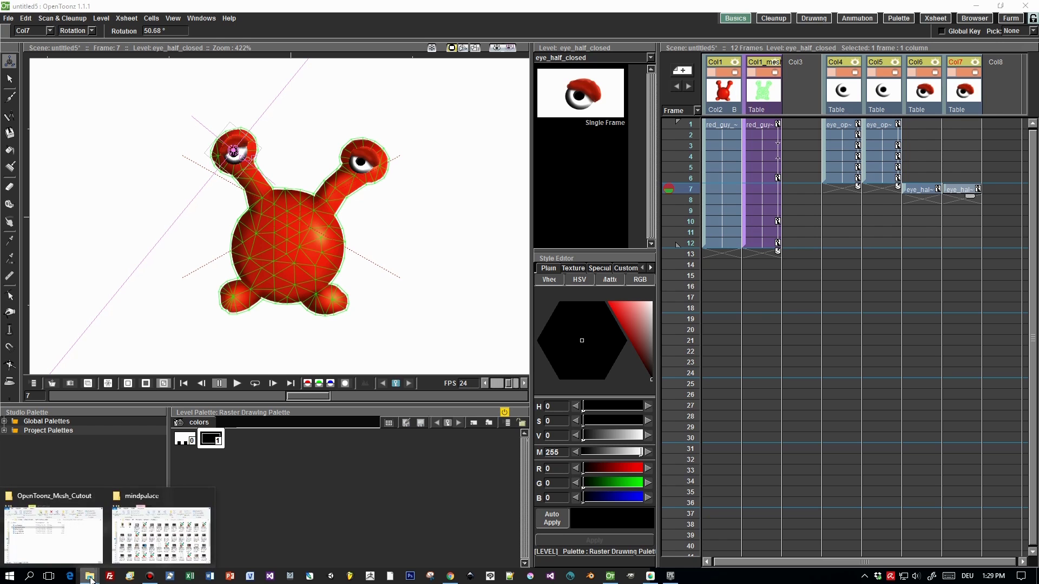
click(54, 533)
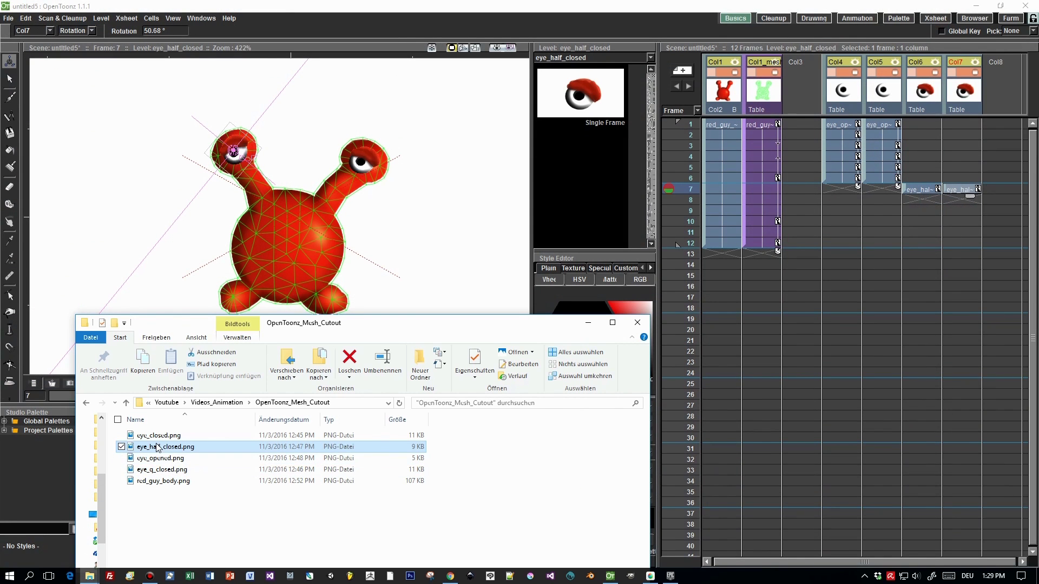
Step: Add eye_q_closed.png twice at frame 8 as Col8 and Col9, then select Col8's frame 8
drag(167, 470, 949, 200)
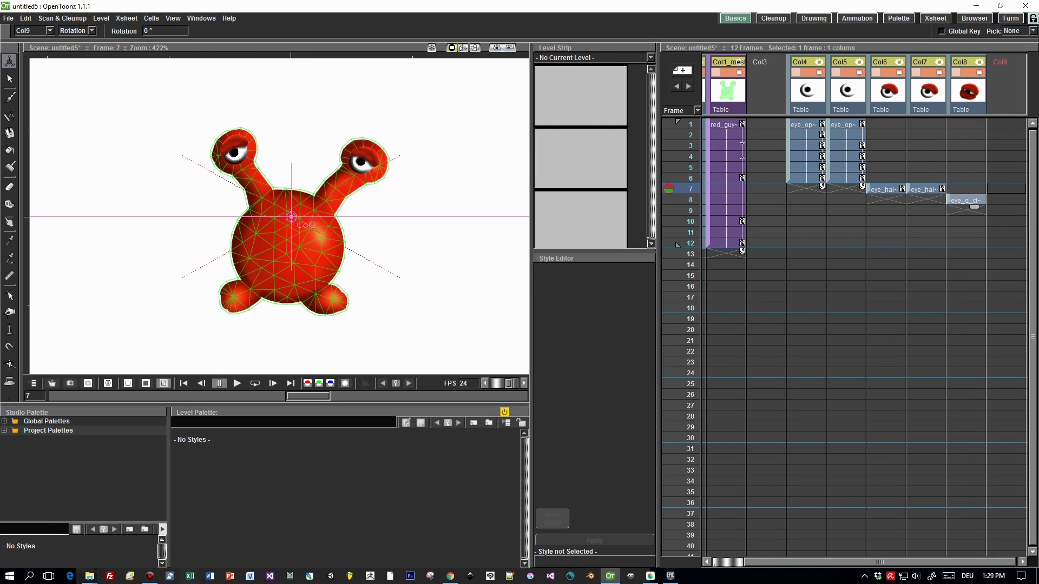
mouse_move(89, 576)
click(58, 511)
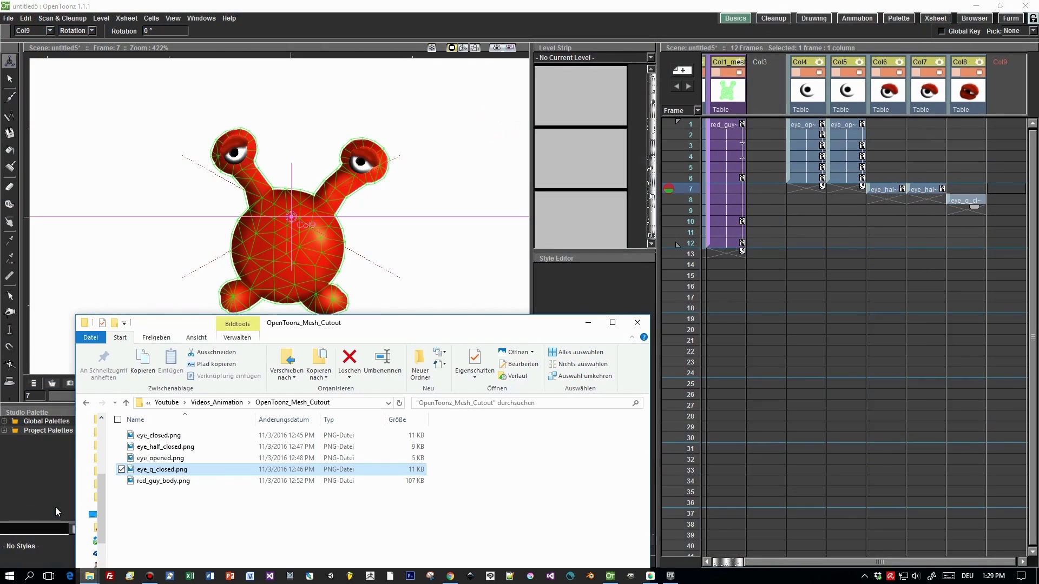
drag(161, 469, 1006, 203)
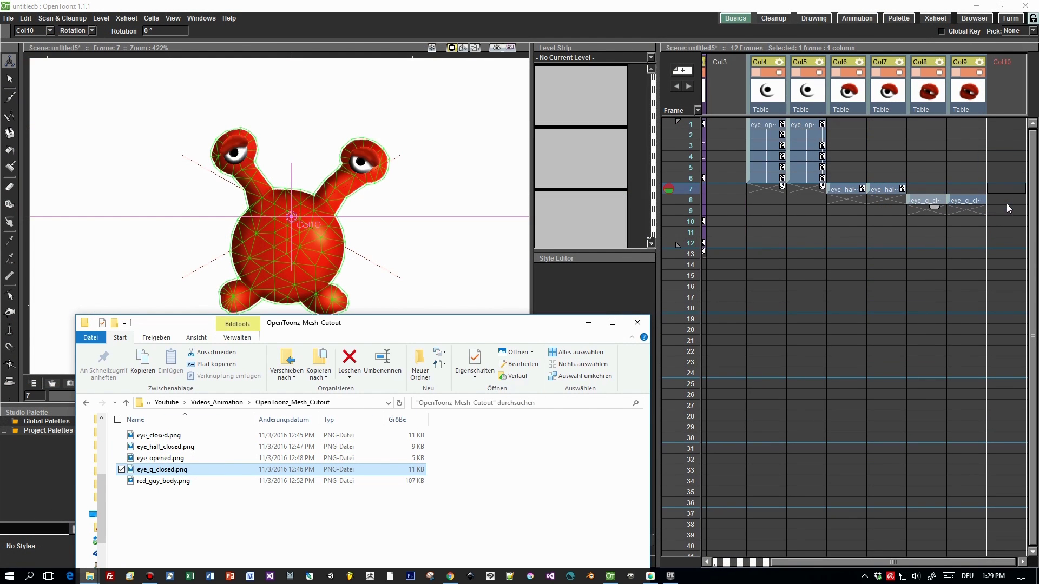
click(927, 198)
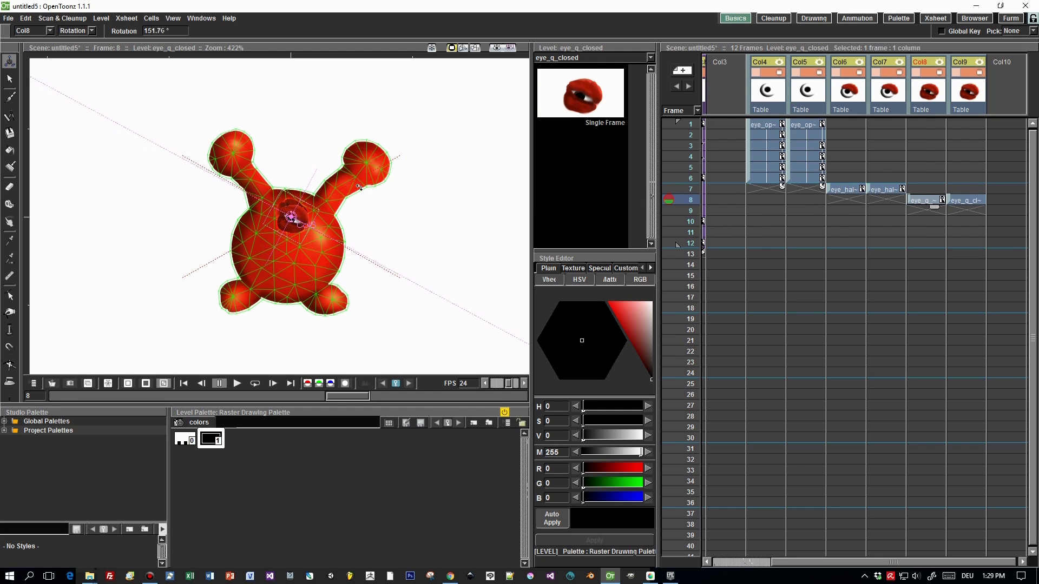
Step: Move Col8's eye onto the right stalk tip and Col9's onto the left stalk tip
drag(291, 217, 366, 161)
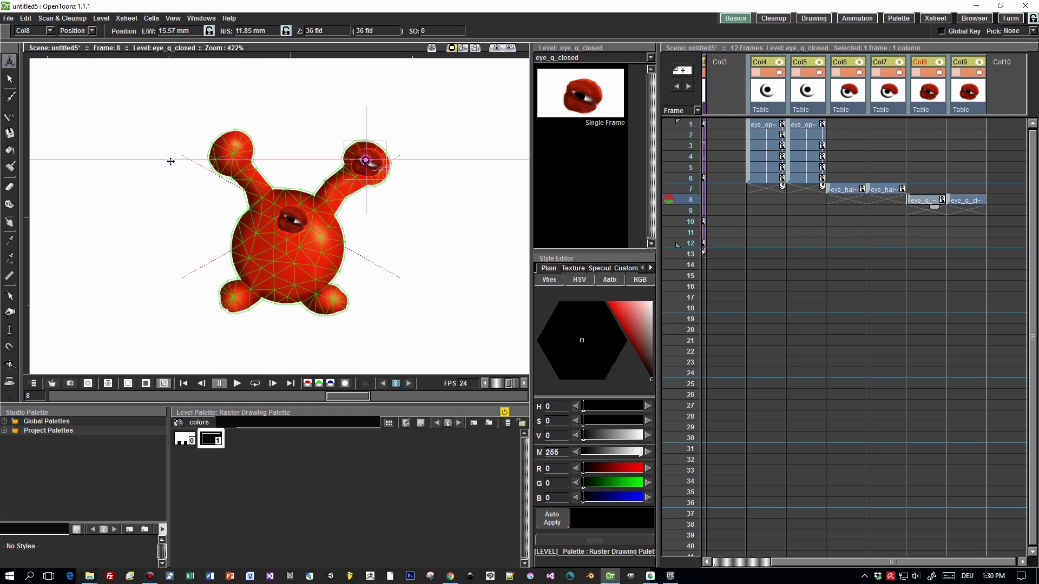
click(973, 205)
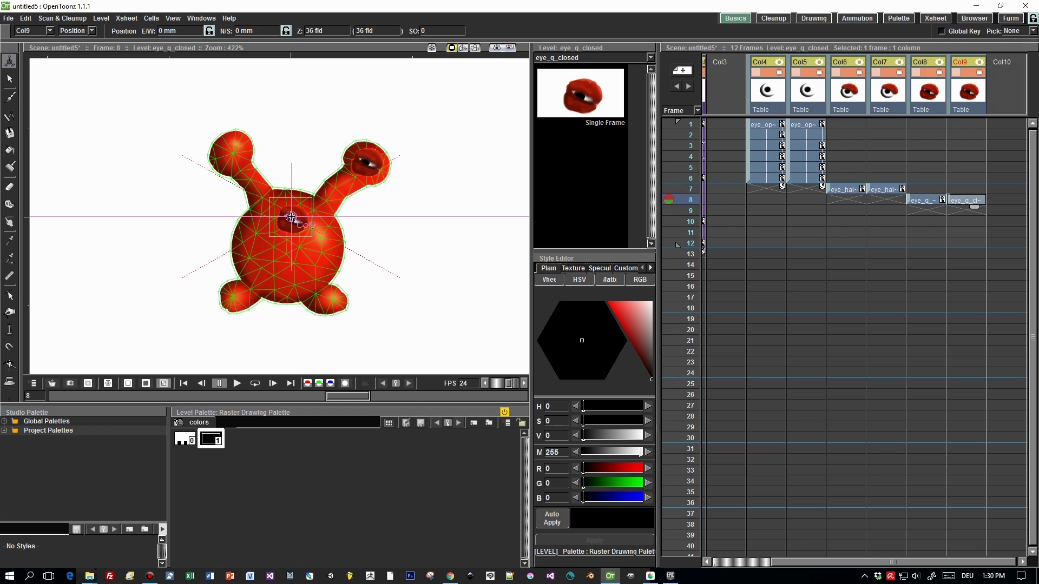
drag(291, 217, 229, 149)
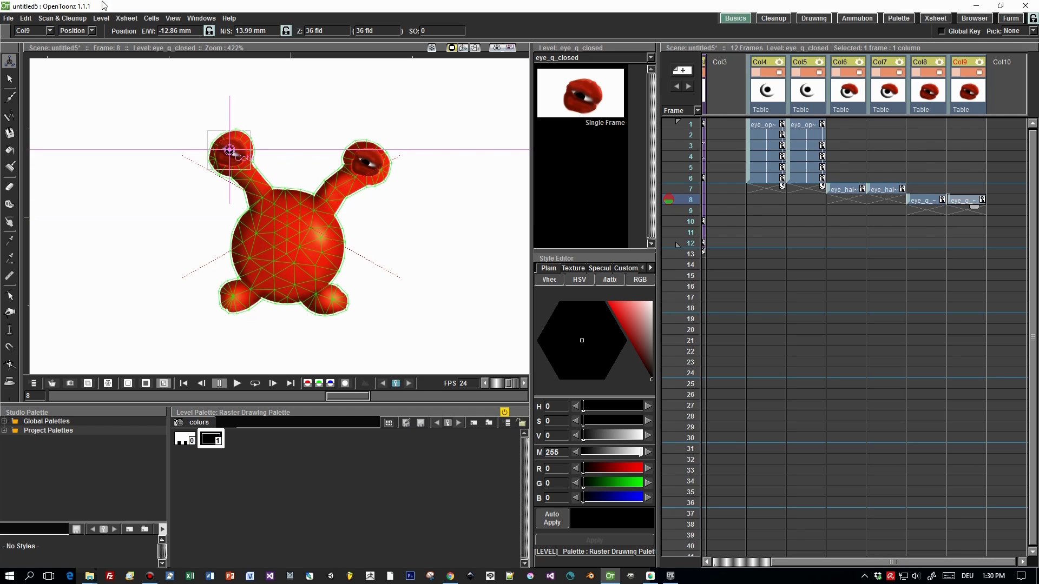
Step: Rotate the Col9 eye about 57° to follow the left stalk and nudge it into place
click(92, 31)
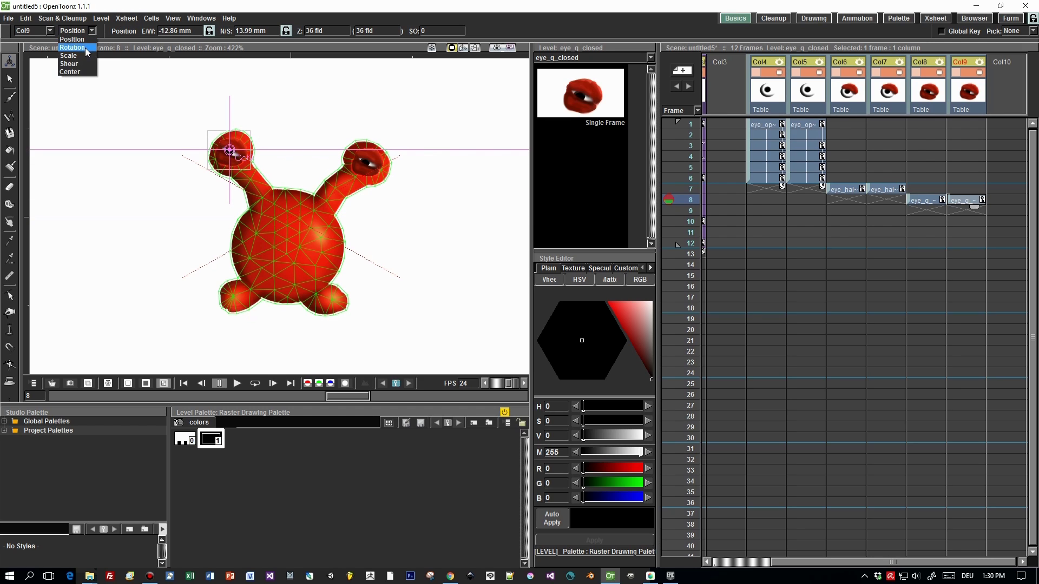
click(86, 47)
drag(249, 144, 235, 115)
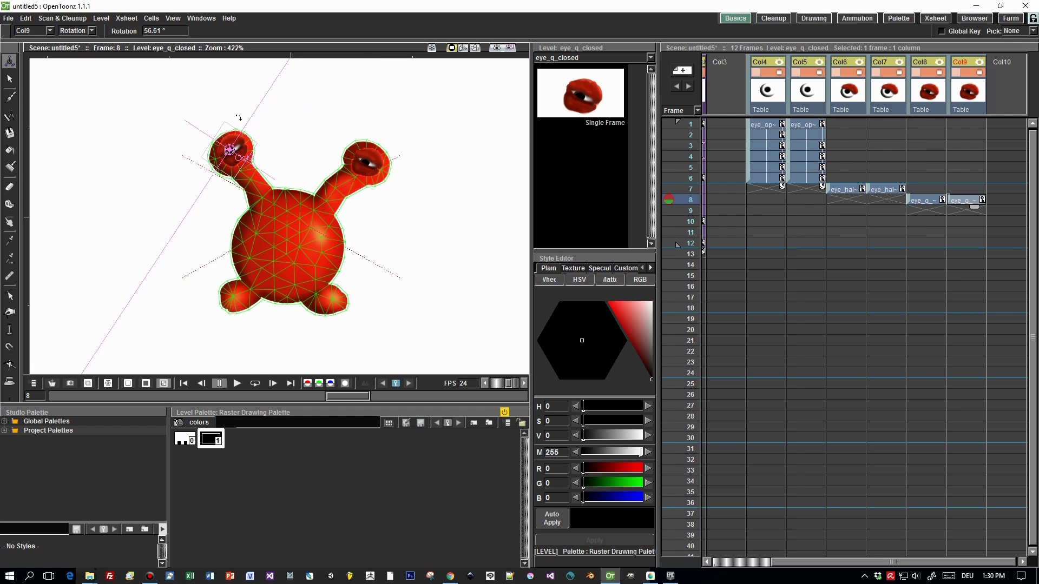
click(92, 31)
click(85, 40)
drag(230, 151, 230, 151)
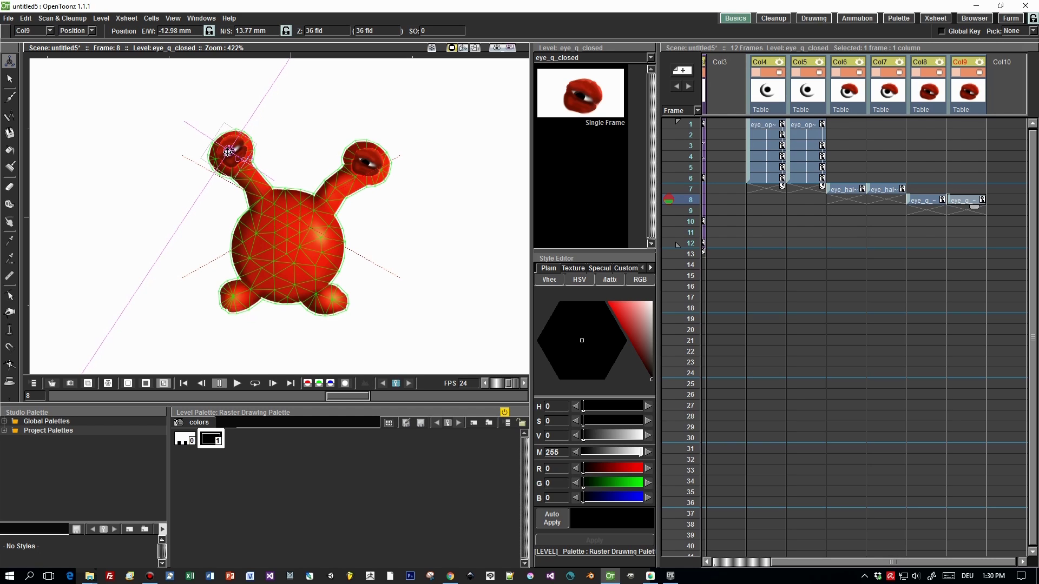
Step: Rotate the Col8 eye about -19° to follow the right stalk
click(929, 201)
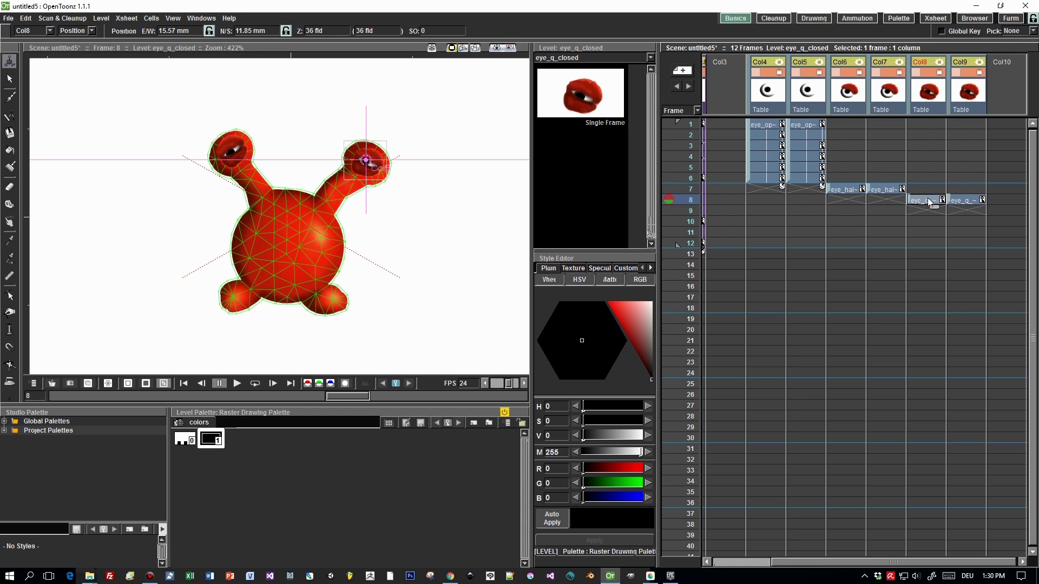
click(91, 31)
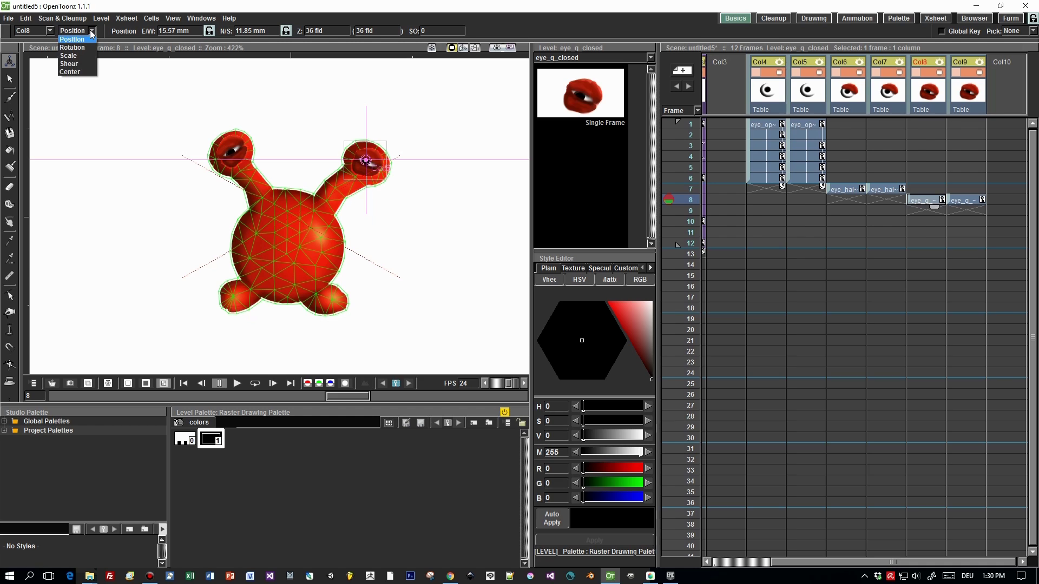
click(72, 48)
drag(407, 137, 409, 152)
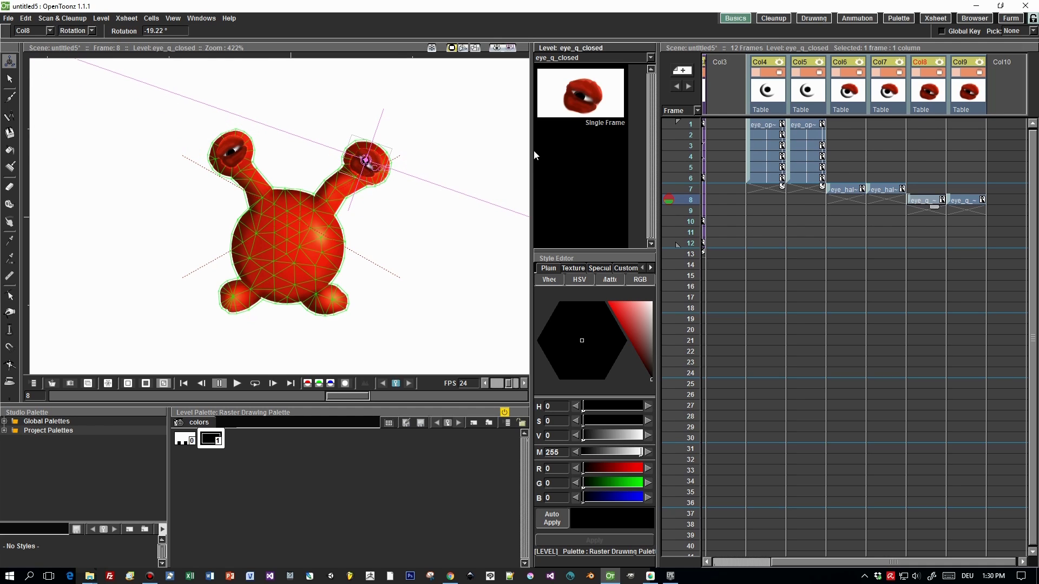
mouse_move(90, 577)
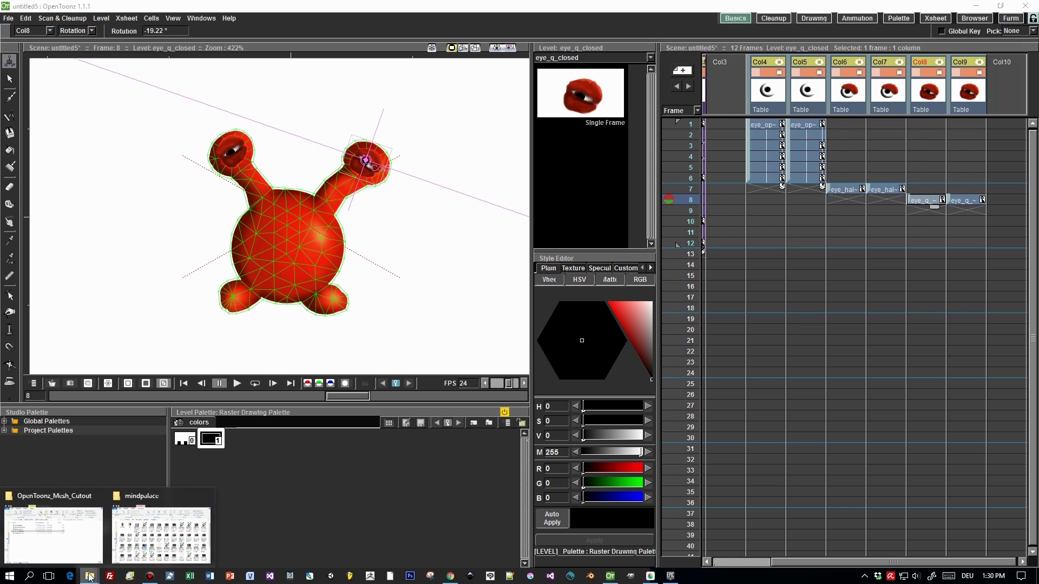
click(53, 536)
Step: Drag eye_closed.png twice onto frame 9, creating Col10 and Col11, with Col10 current
drag(158, 436, 1004, 211)
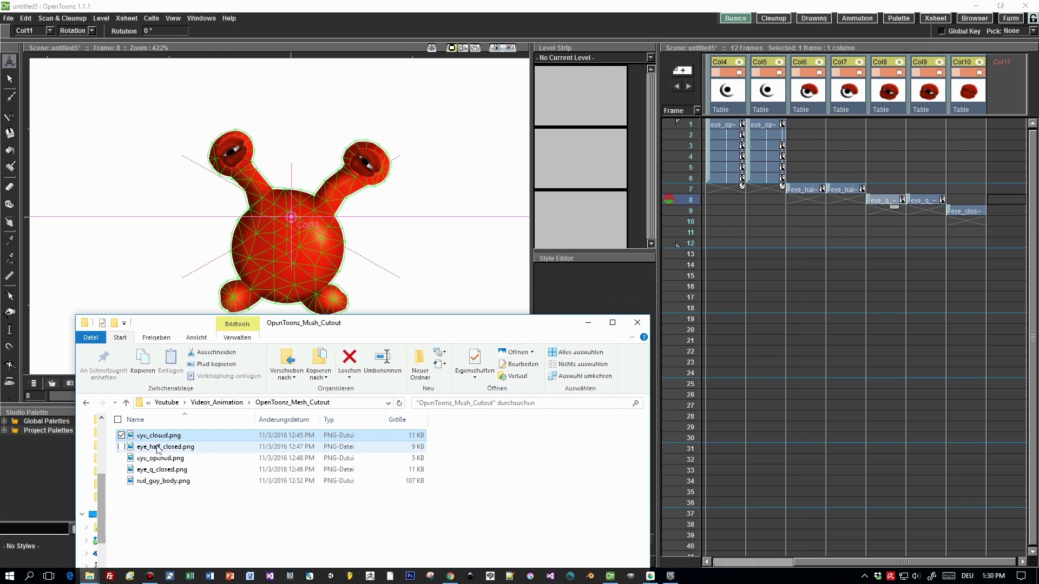
drag(163, 437, 1005, 214)
click(923, 211)
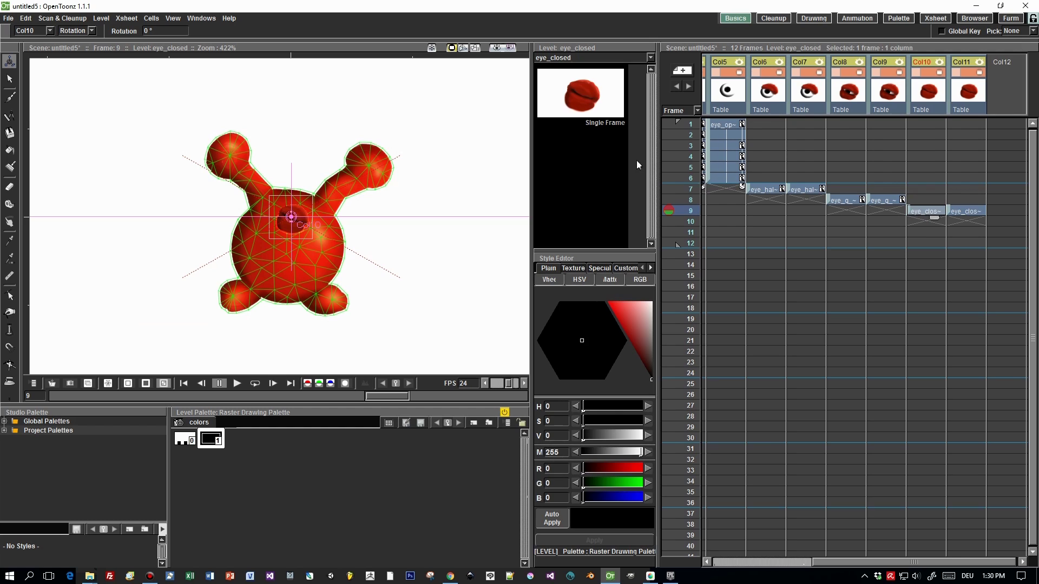
Step: Place the Col10 closed eye on the right stalk tip
drag(291, 217, 319, 174)
click(76, 31)
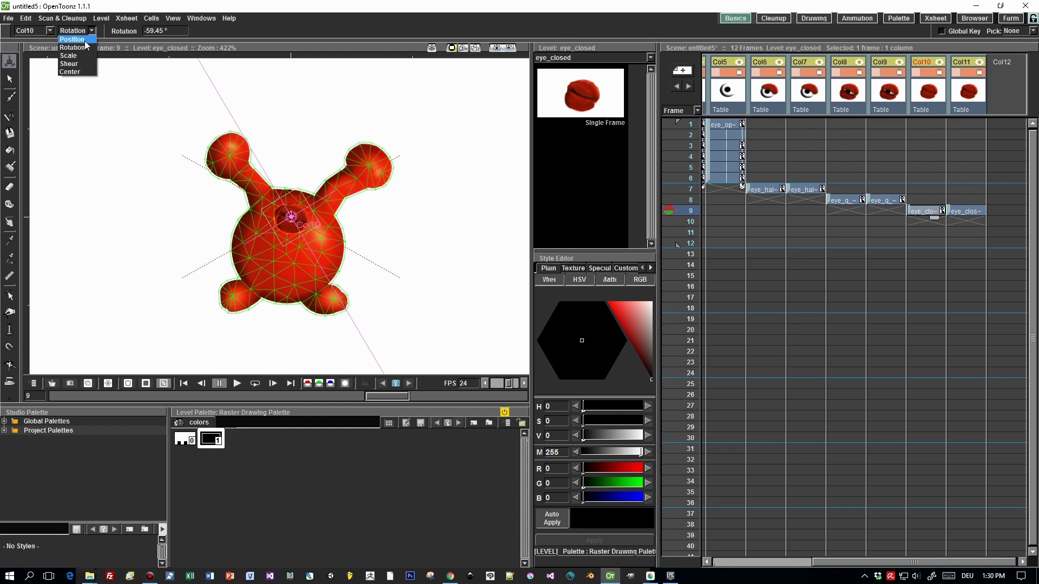
click(76, 38)
drag(291, 216, 369, 164)
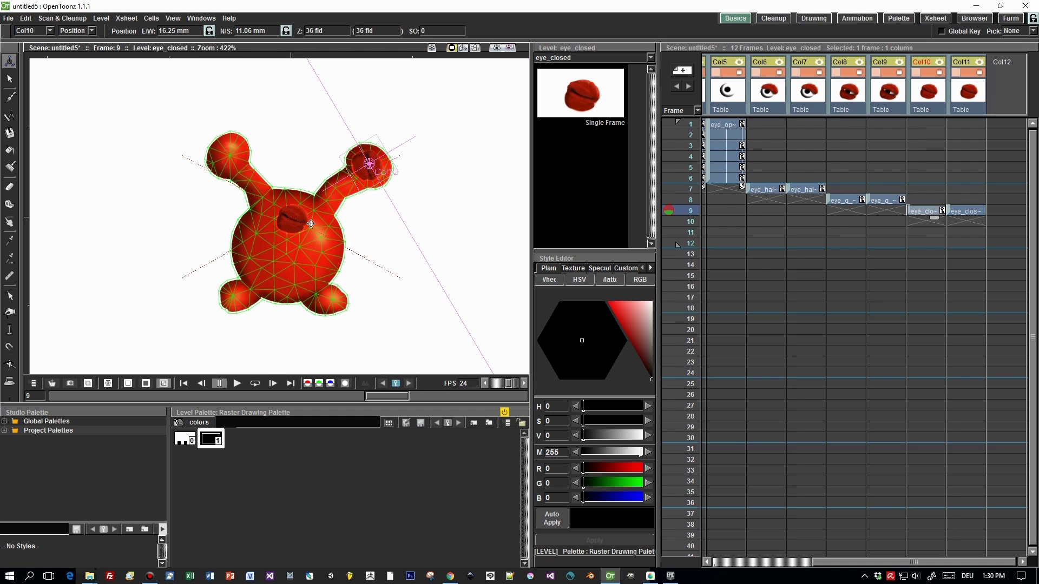
Step: Move the Col11 closed eye onto the left stalk tip, rotate it to follow the stalk, and nudge it
click(290, 216)
drag(290, 215, 228, 152)
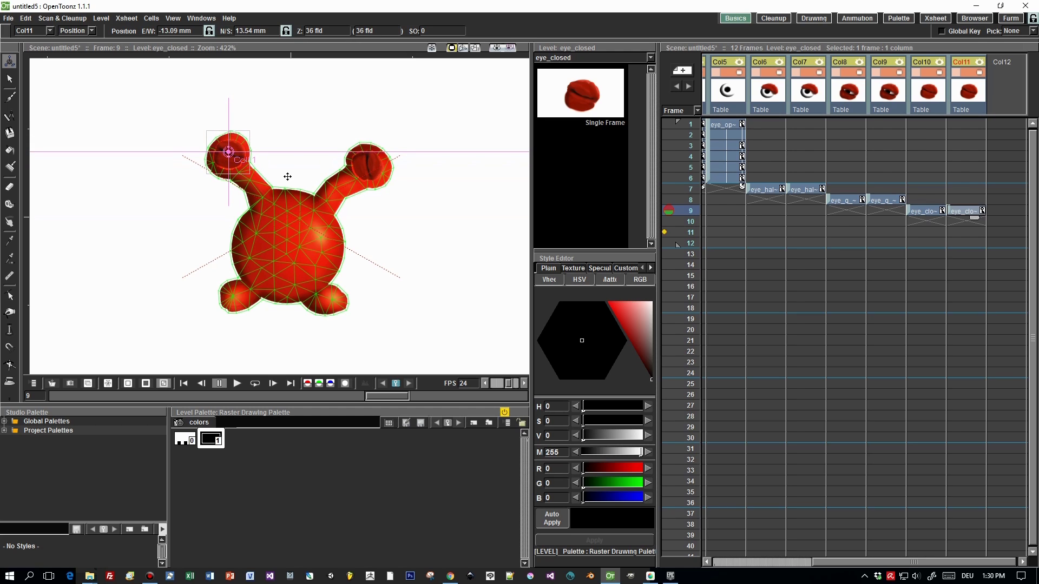
click(76, 30)
click(73, 51)
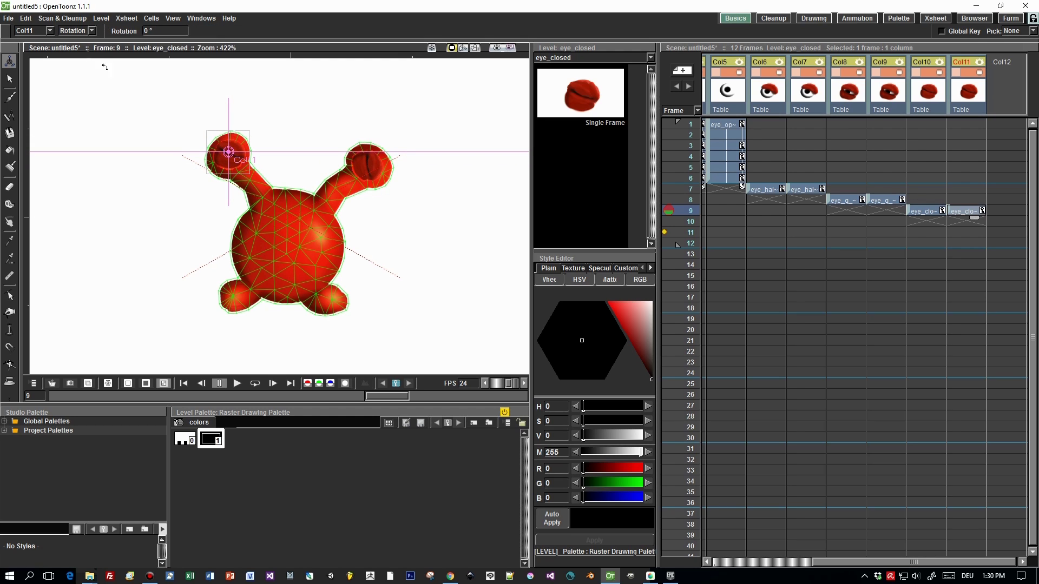
drag(241, 110, 323, 154)
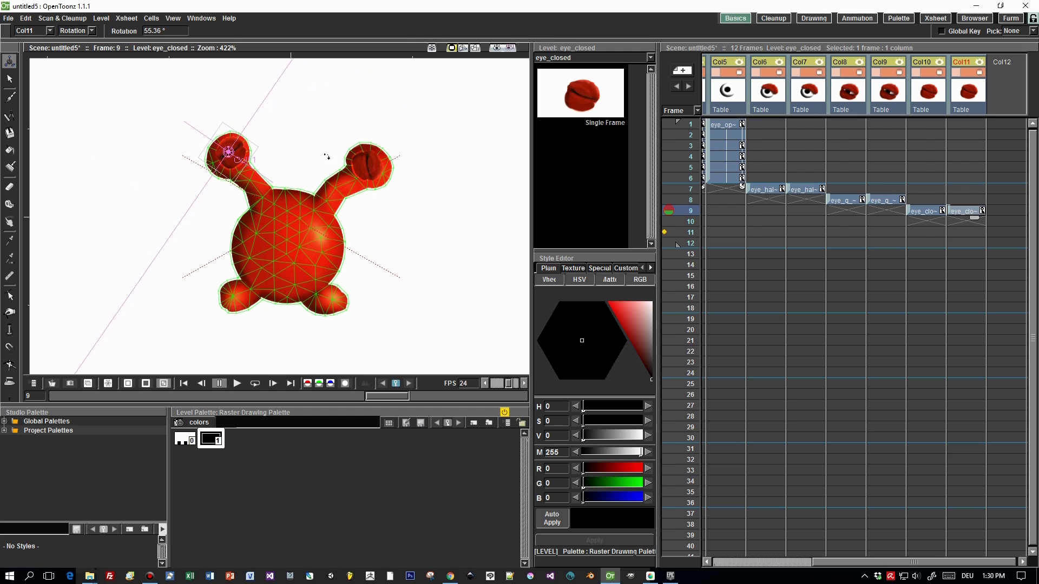
click(92, 30)
click(73, 42)
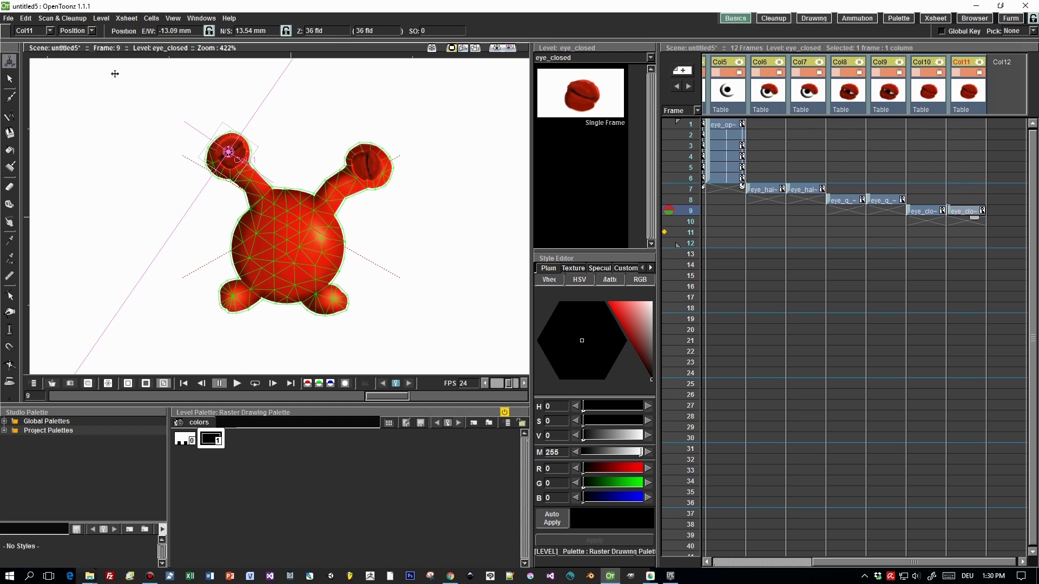
drag(230, 154, 227, 157)
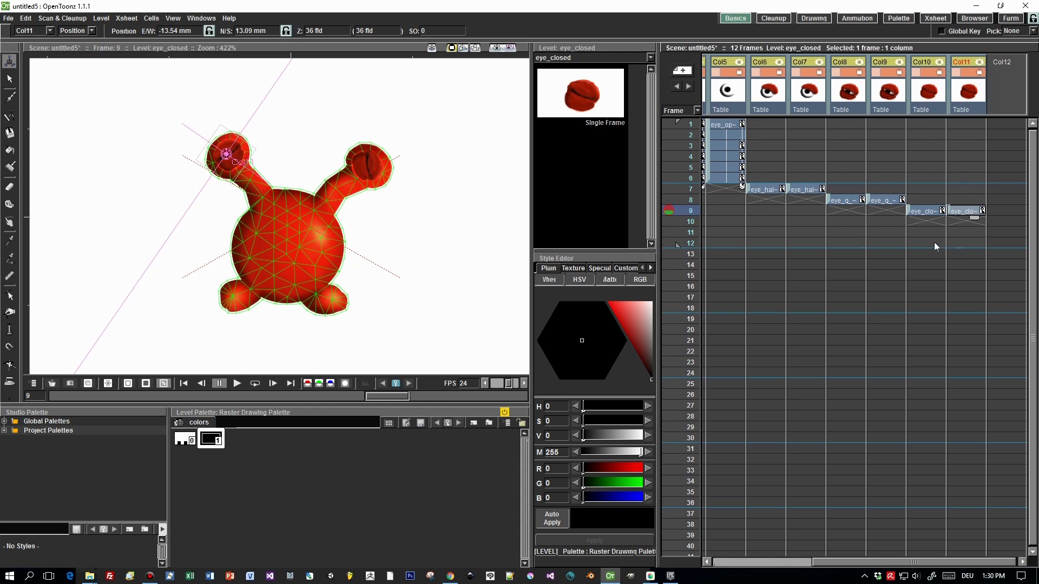
drag(373, 165, 371, 165)
Step: Nudge the Col10 eye right and rotate it to -41.33° to match the right stalk
click(929, 212)
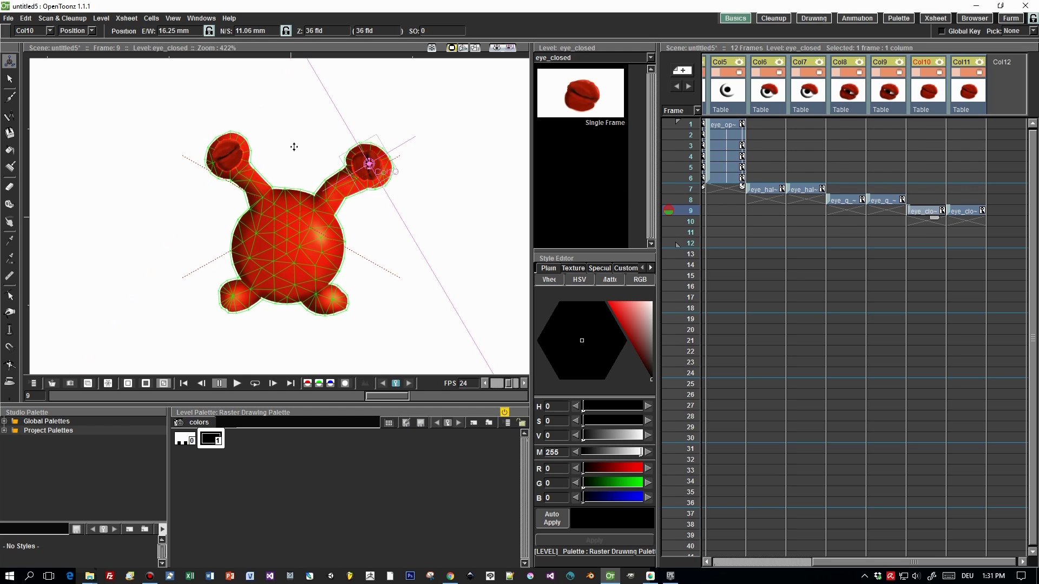
drag(358, 167, 369, 166)
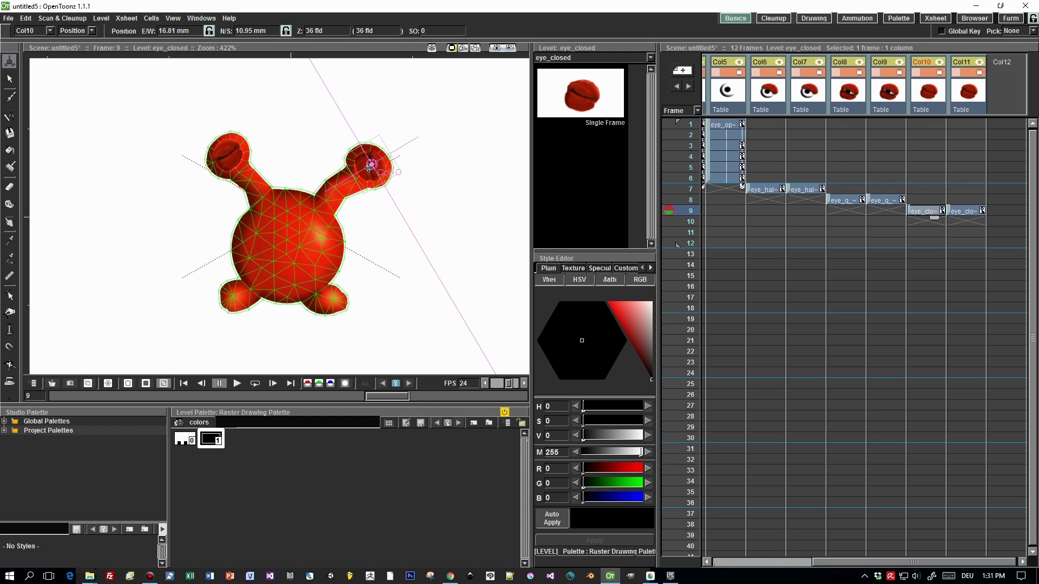
click(92, 31)
click(76, 53)
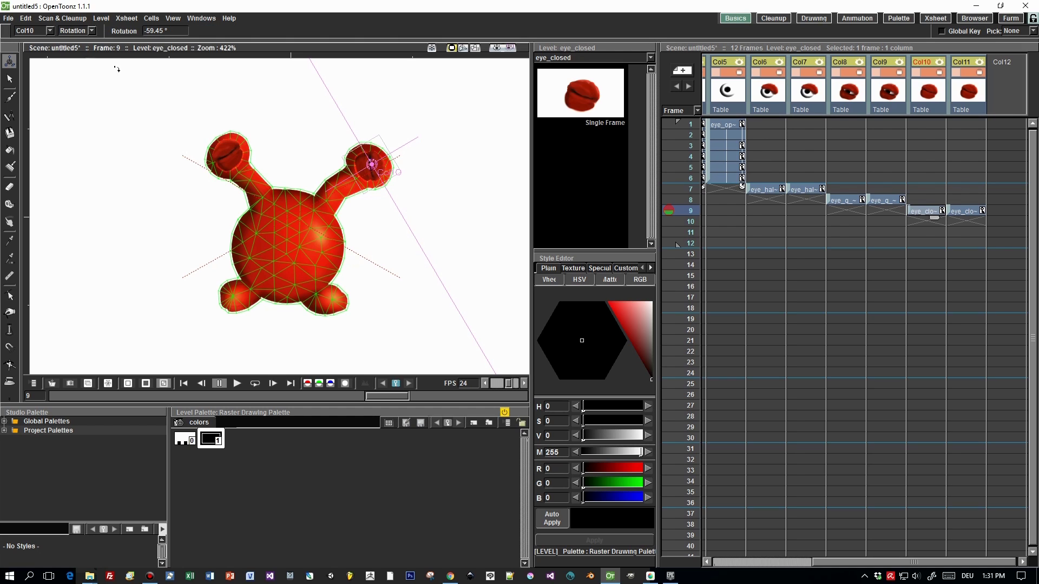
drag(397, 185, 406, 174)
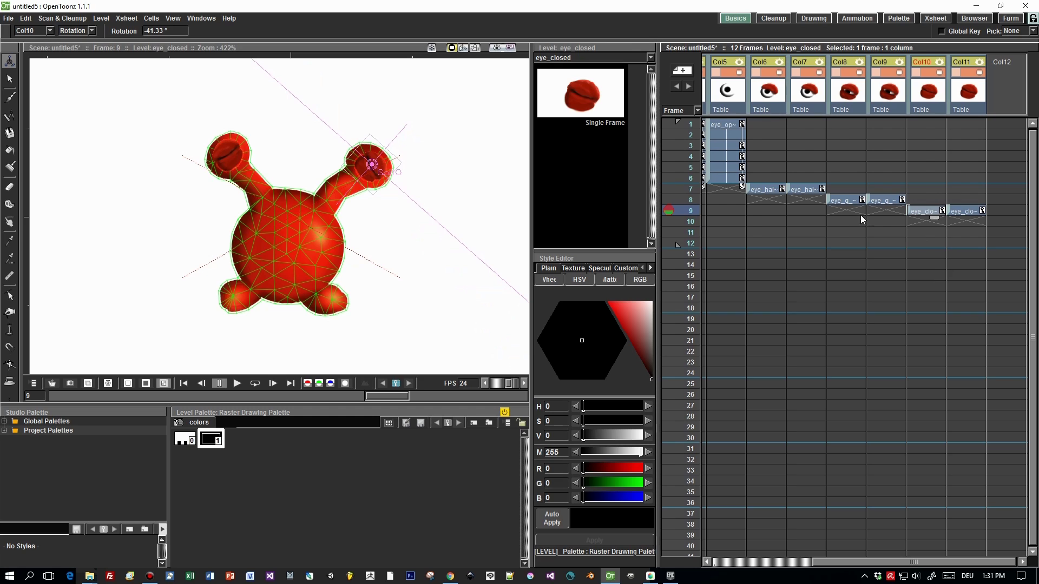
click(843, 202)
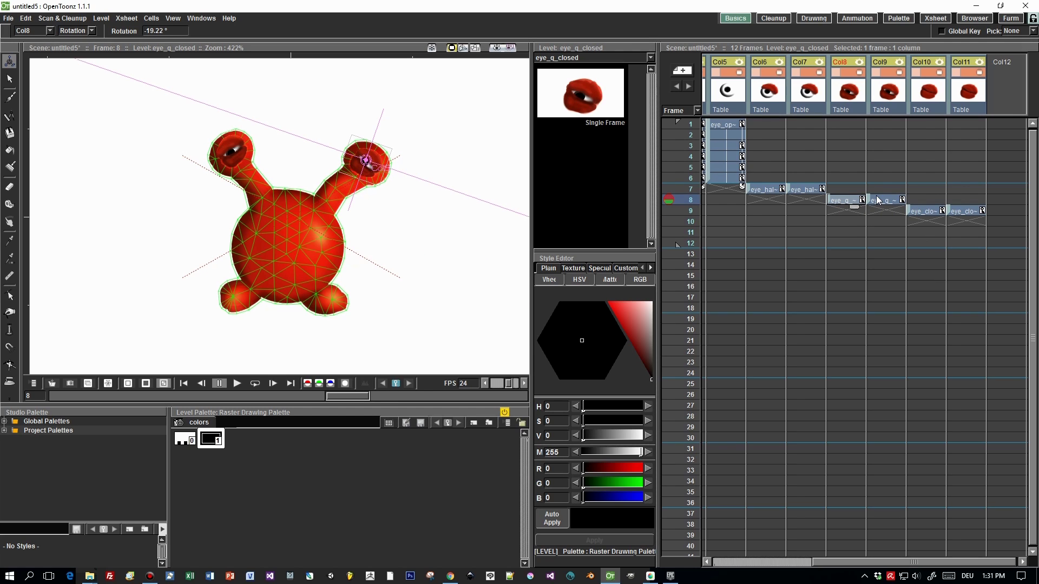
click(843, 222)
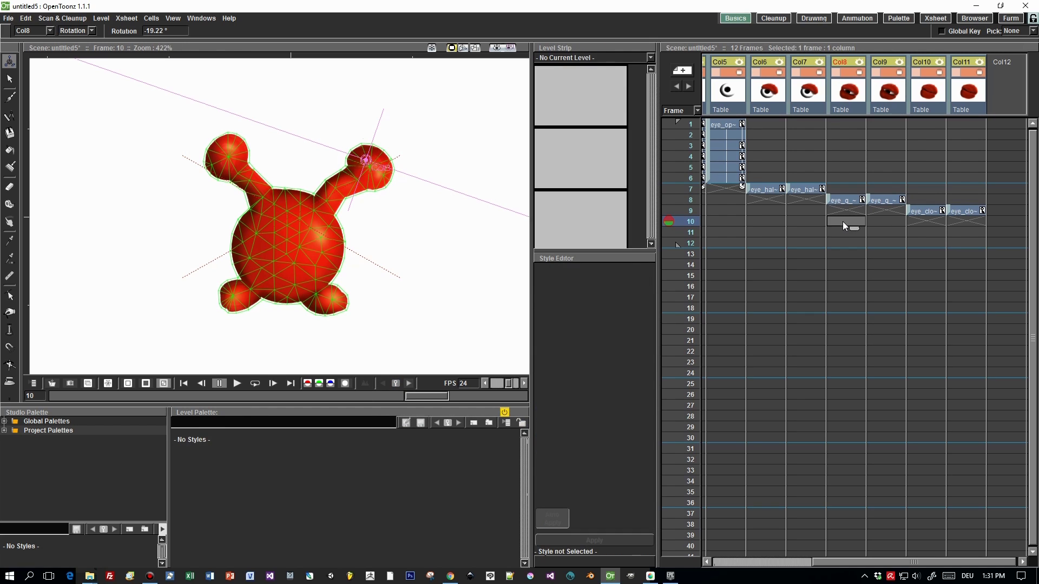
Step: Fill frame 10 of Col8 and Col9 with eye_q_closed
text(1)
key(Return)
click(877, 202)
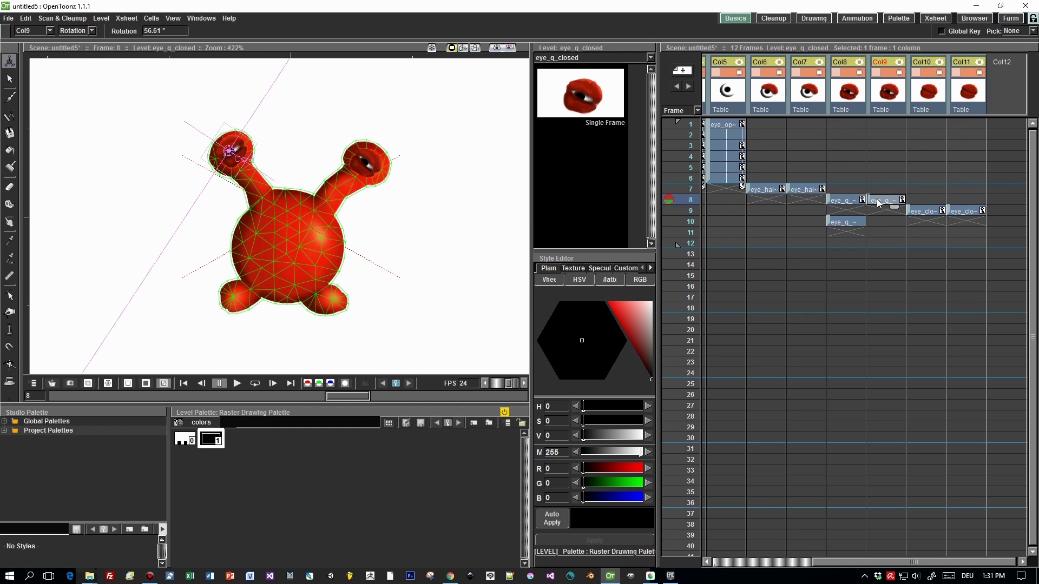
click(881, 222)
text(1)
key(Return)
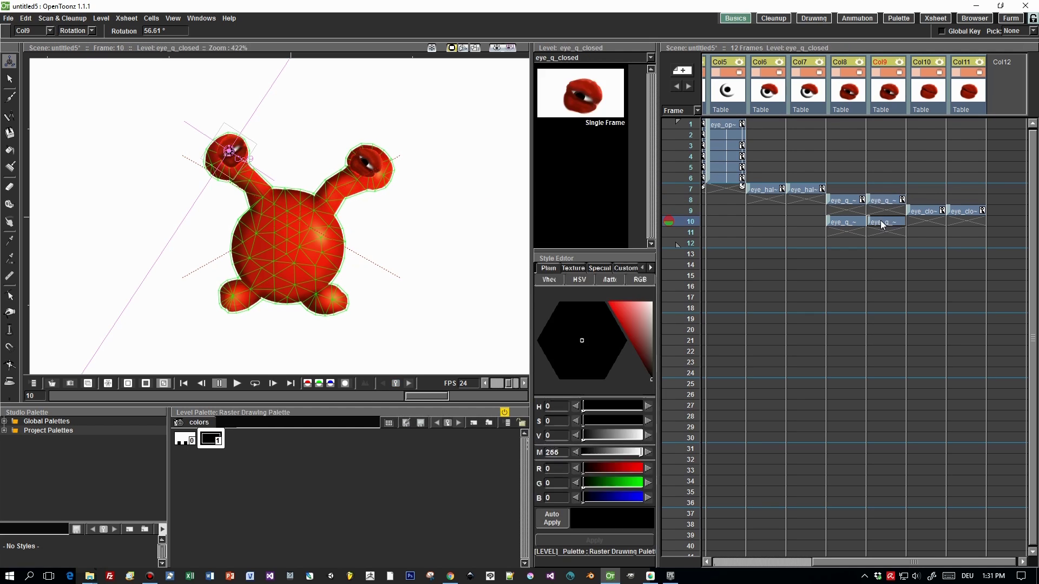
Step: Rotate the left eye slightly back and nudge it left and down at frame 10
drag(236, 150, 232, 153)
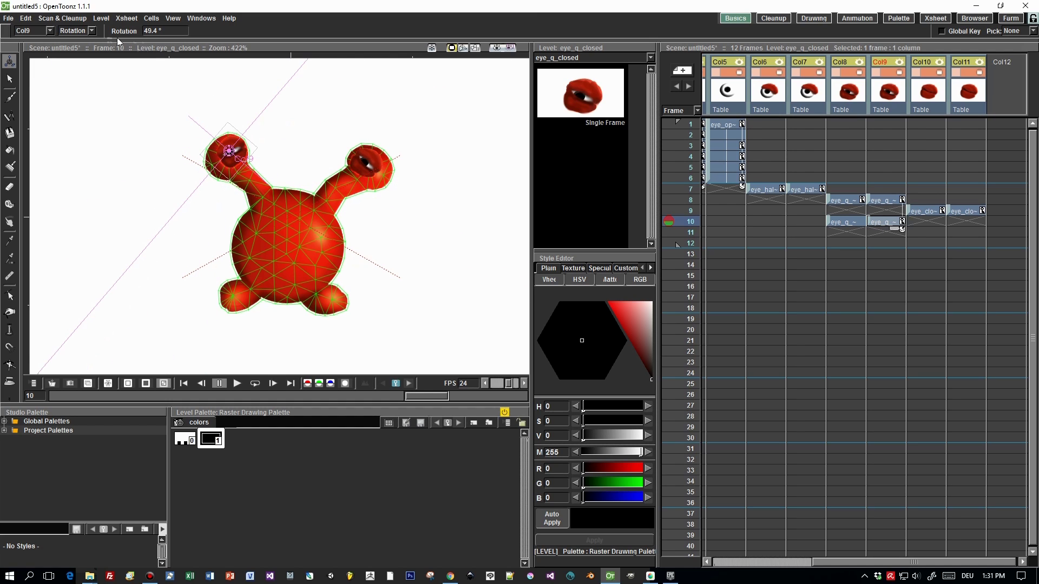
click(91, 34)
click(73, 40)
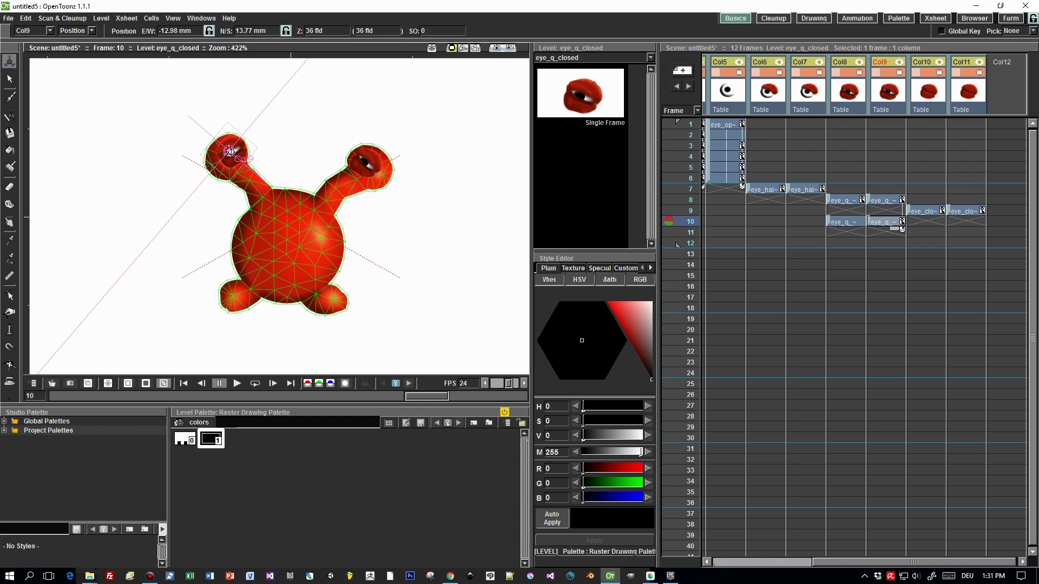
drag(230, 151, 224, 157)
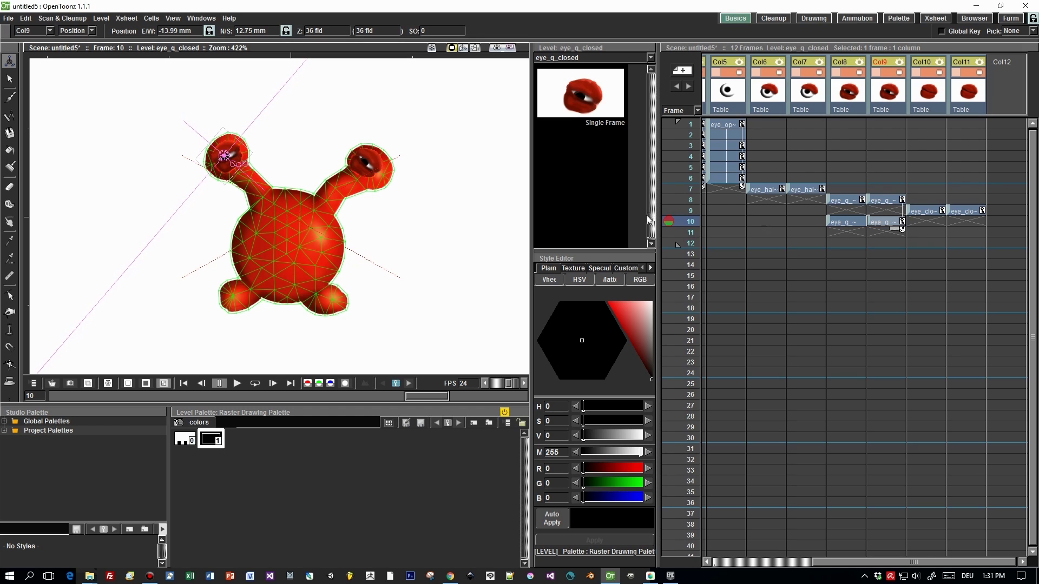
Step: Nudge the right closed eye slightly right and tilt it to -27.95°
click(848, 223)
click(368, 164)
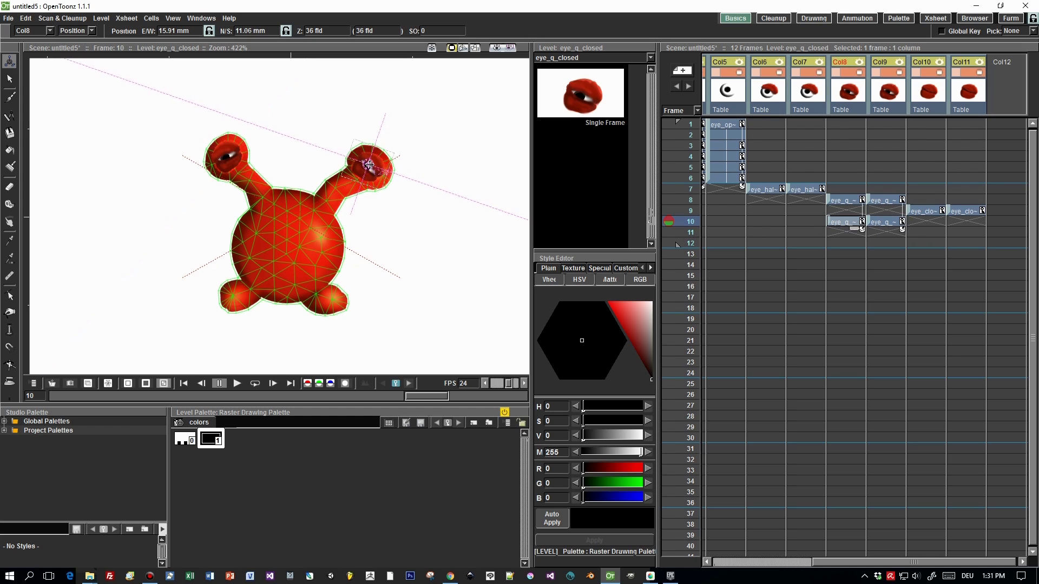
drag(368, 164, 370, 164)
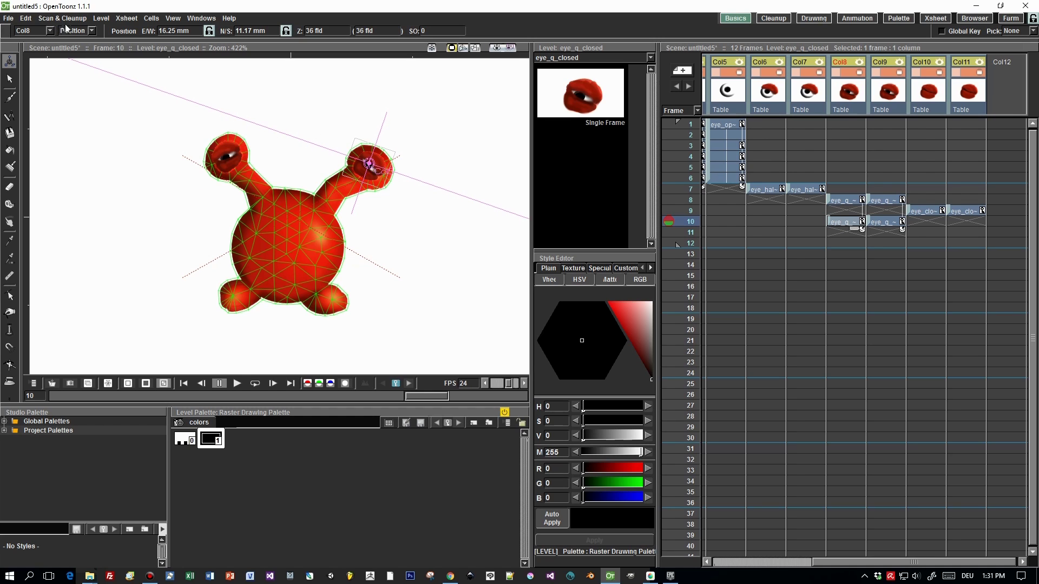
click(91, 31)
click(73, 44)
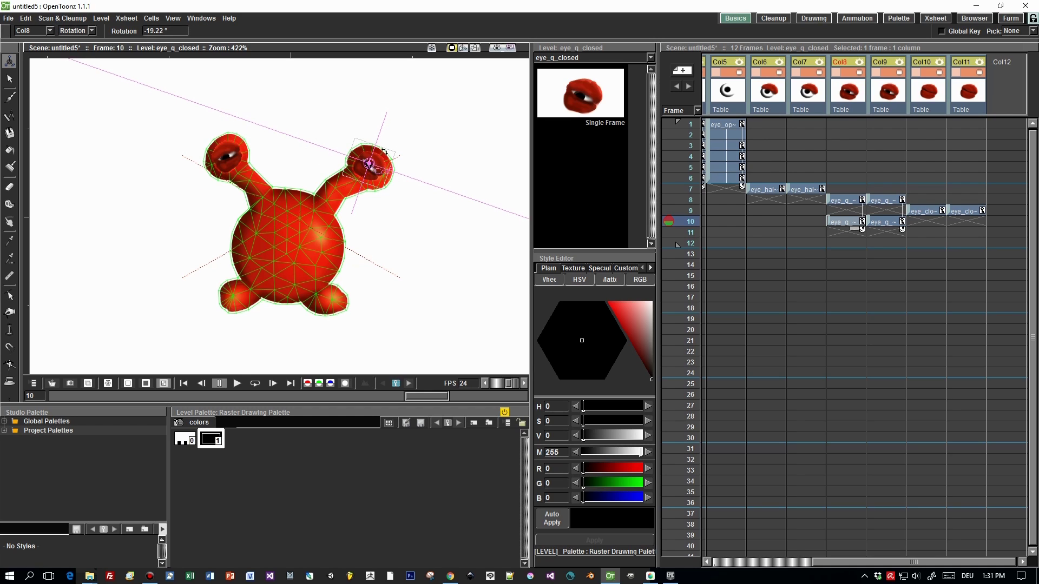
drag(384, 151, 388, 157)
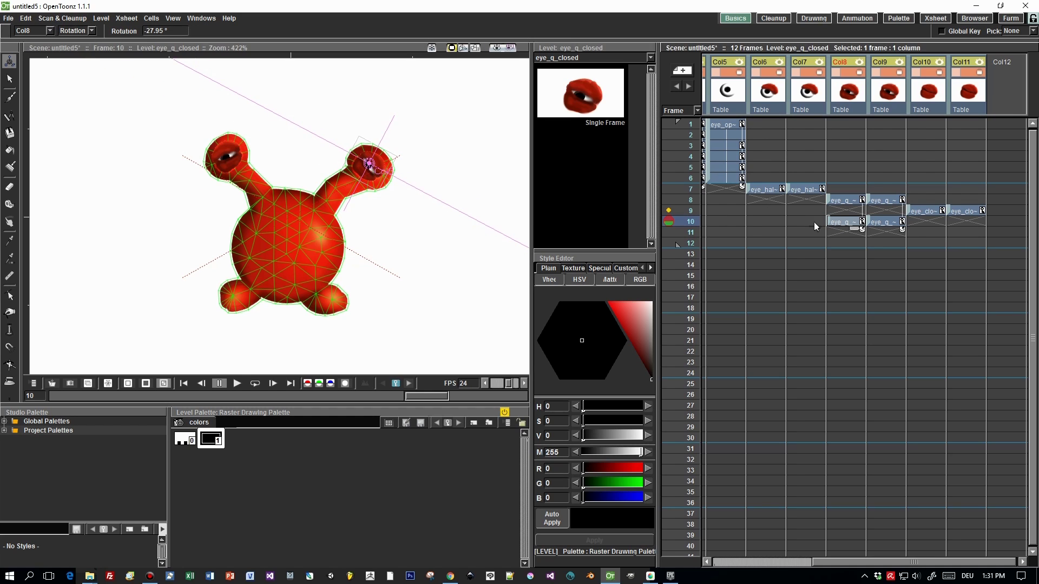
Step: Rotate the left closed eye at frame 10 to 63.69°
click(879, 221)
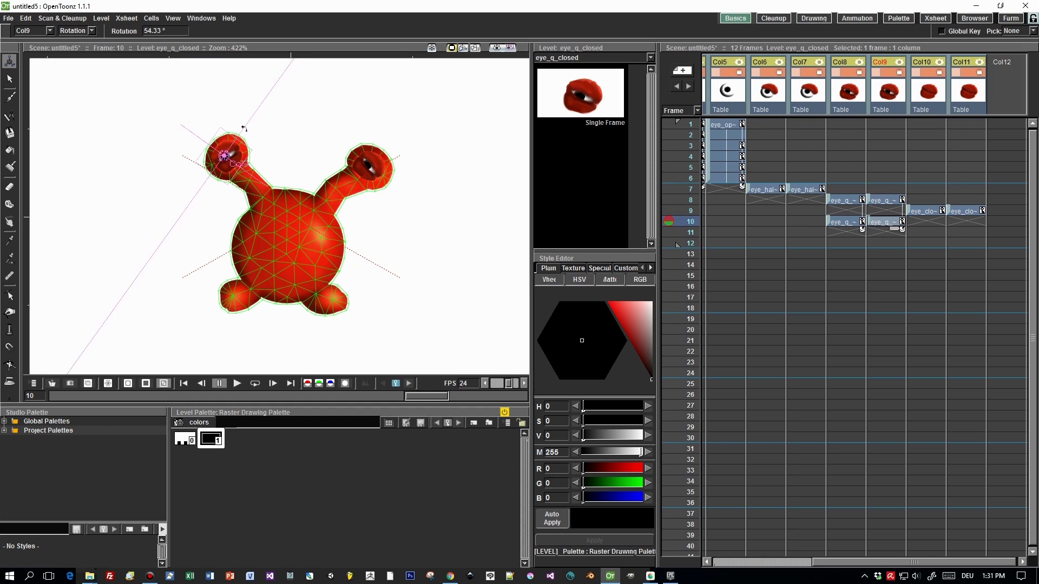
drag(241, 124, 241, 124)
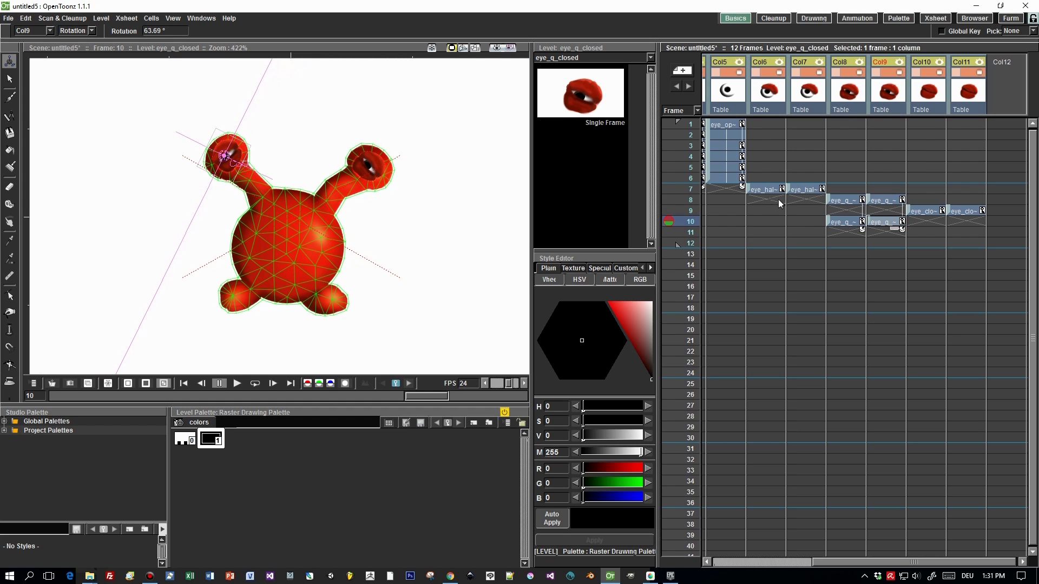
click(765, 191)
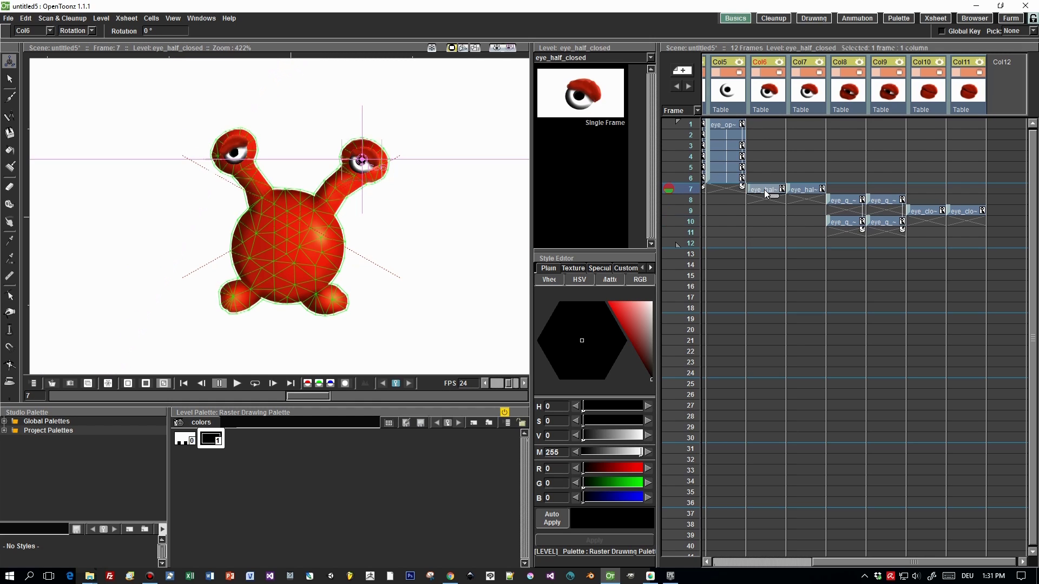
Step: Paste the half-closed eyes from frame 7 into frame 11 of Col6 and Col7
click(761, 231)
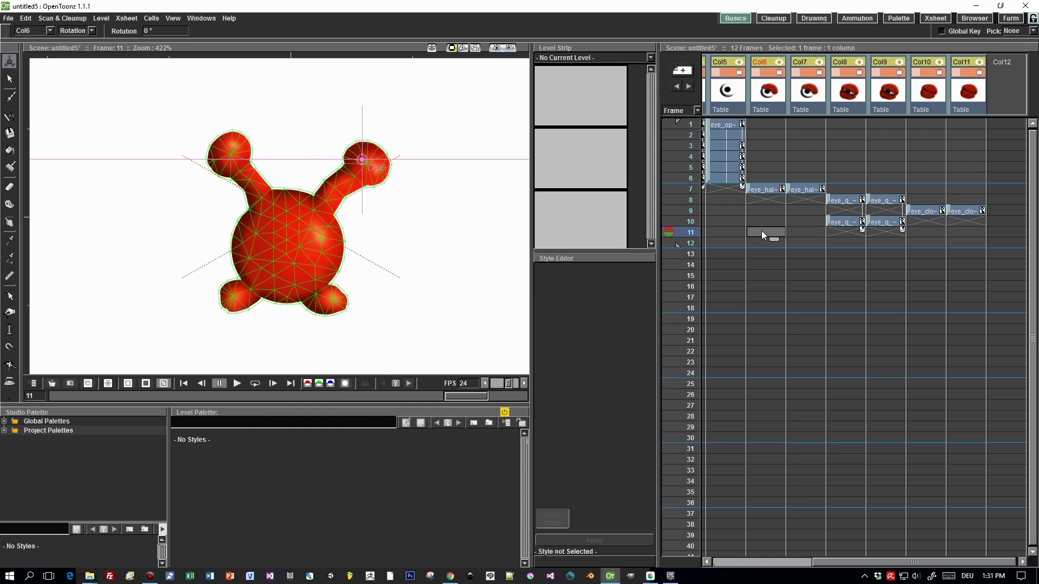
key(ctrl+v)
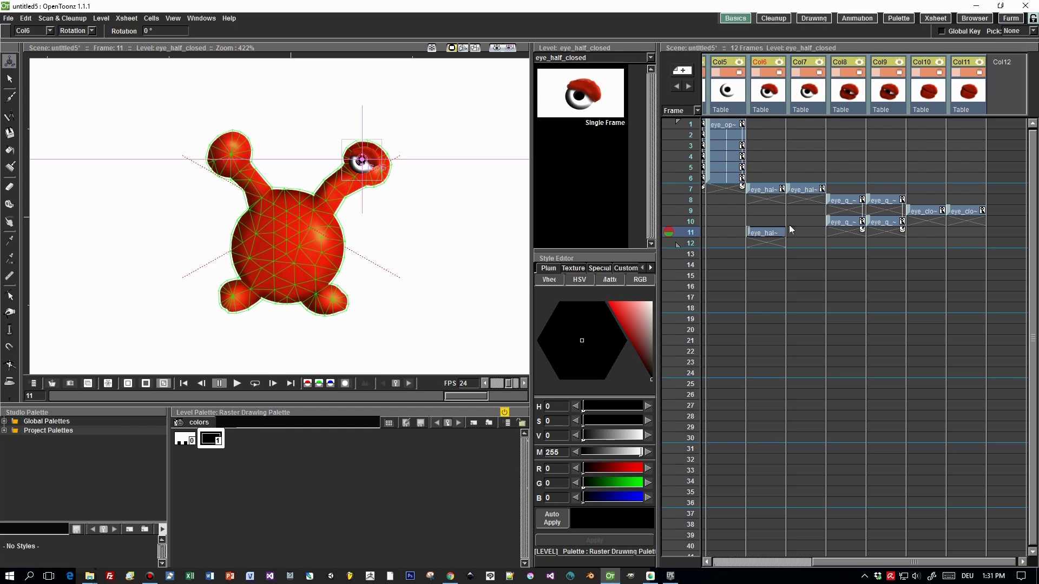
click(797, 190)
click(803, 232)
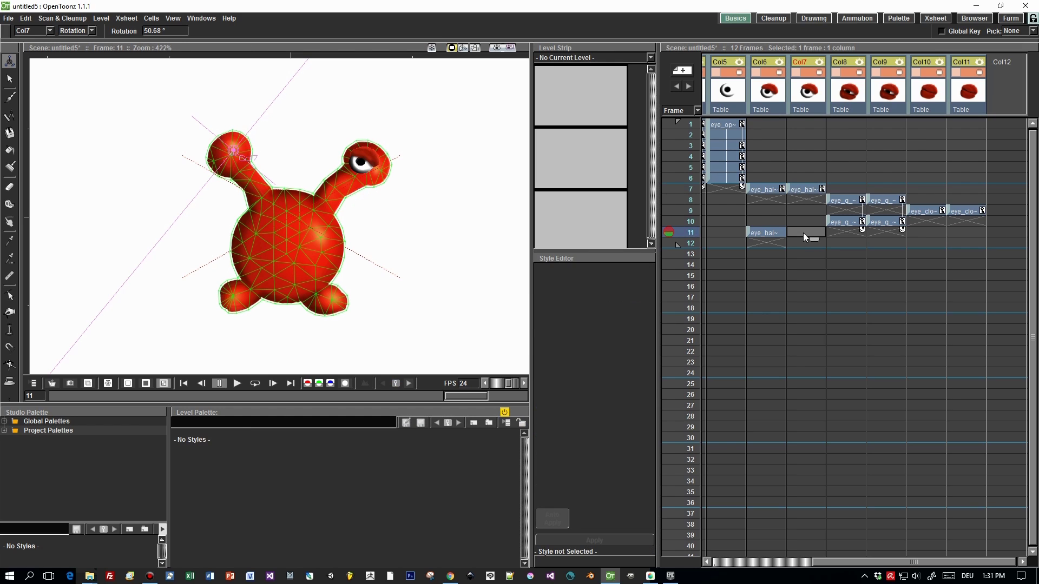
key(ctrl+v)
Step: Rotate Col6's half-closed eye to -15.9° and Col7's to 54.08° at frame 11
click(766, 232)
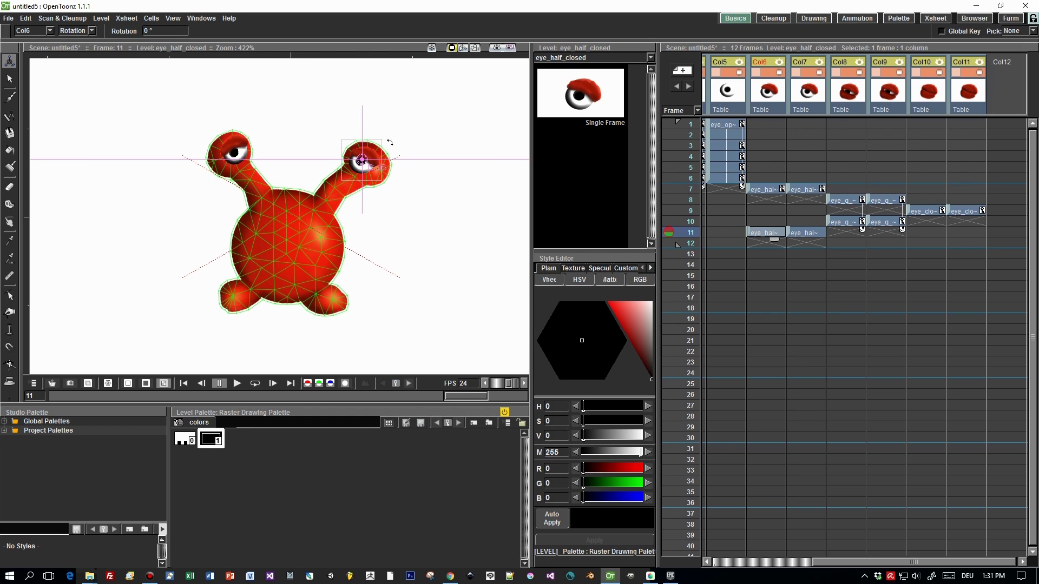
drag(390, 142, 393, 150)
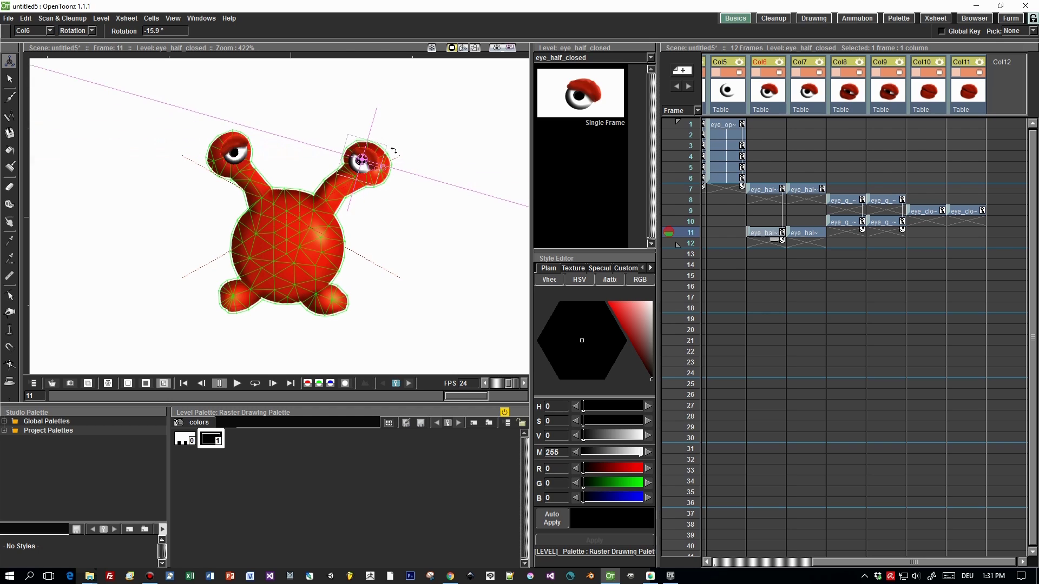
click(801, 233)
drag(271, 110, 271, 108)
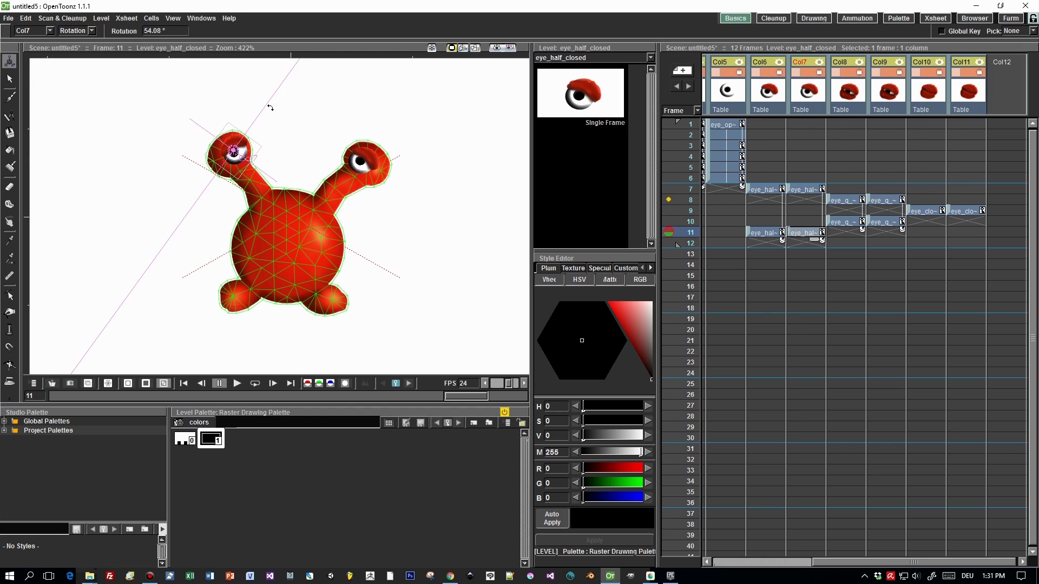
Step: Shift Col7's and Col6's eyes at frame 11 onto their stalk tips
click(76, 31)
click(76, 46)
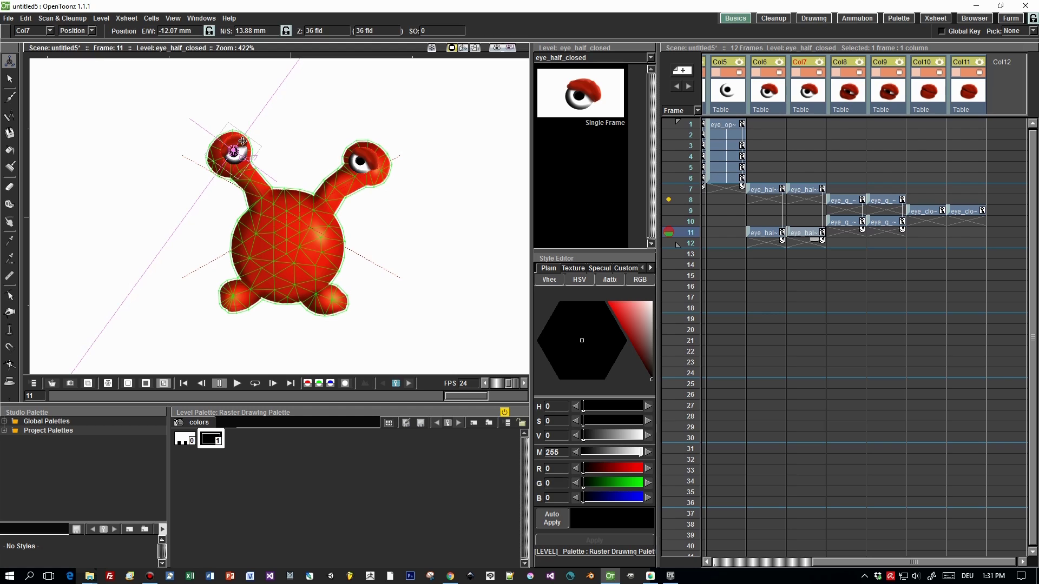
drag(237, 143, 232, 146)
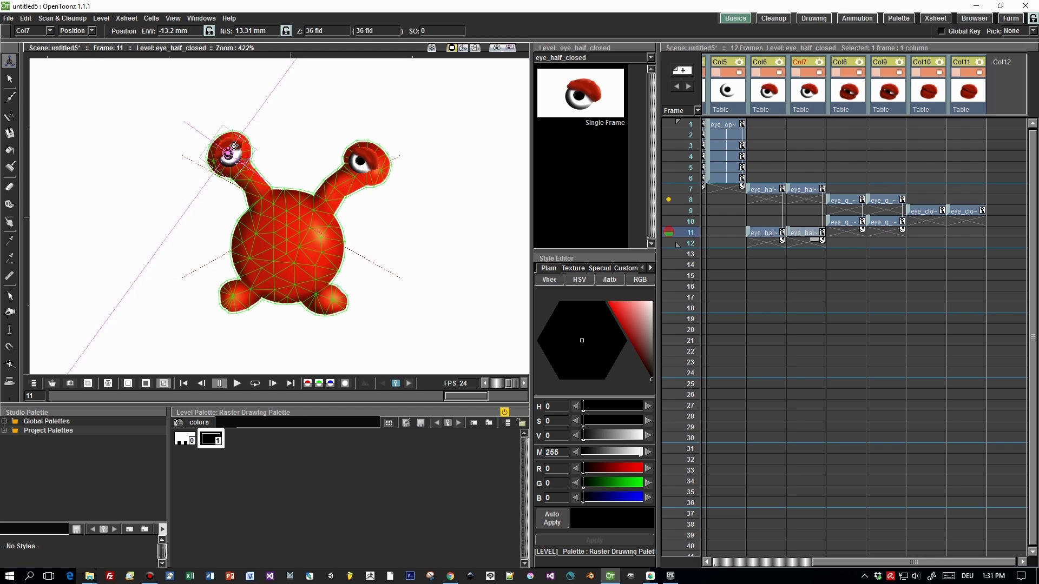
click(750, 233)
drag(365, 157, 369, 157)
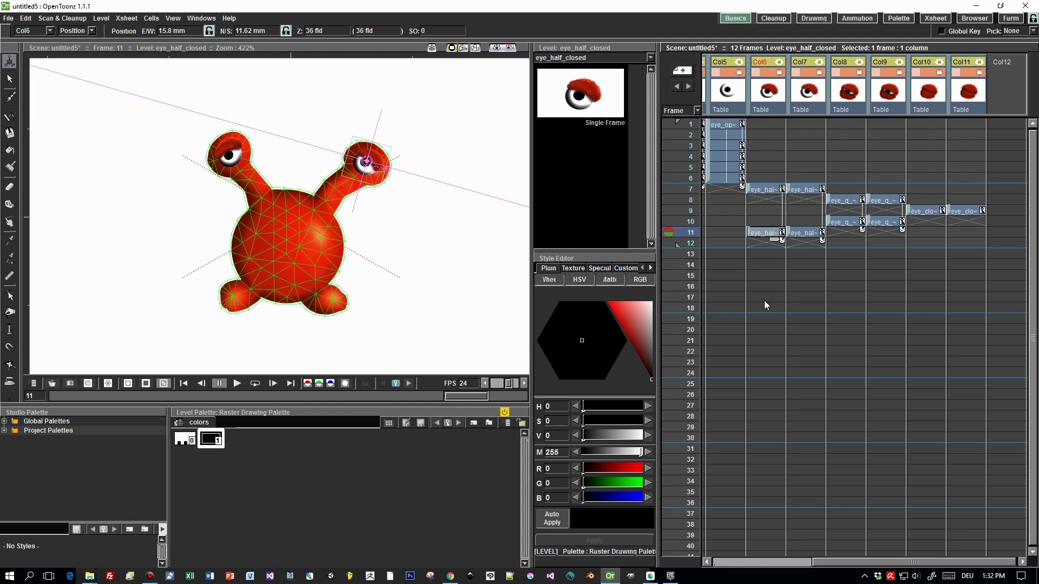
click(728, 179)
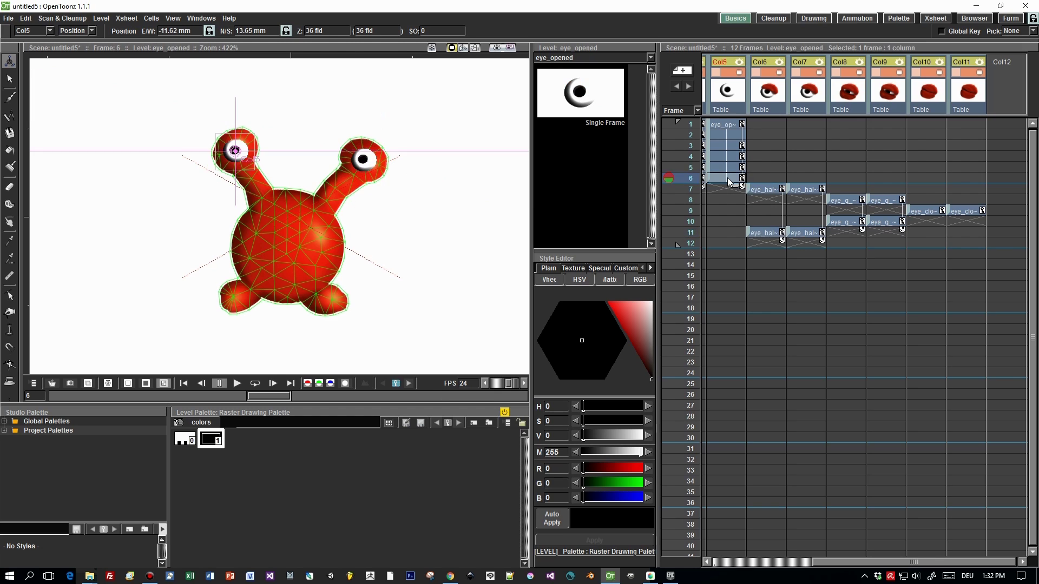
Step: Paste the open eyes into frame 12 of Col5 and Col4
click(727, 242)
key(ctrl+v)
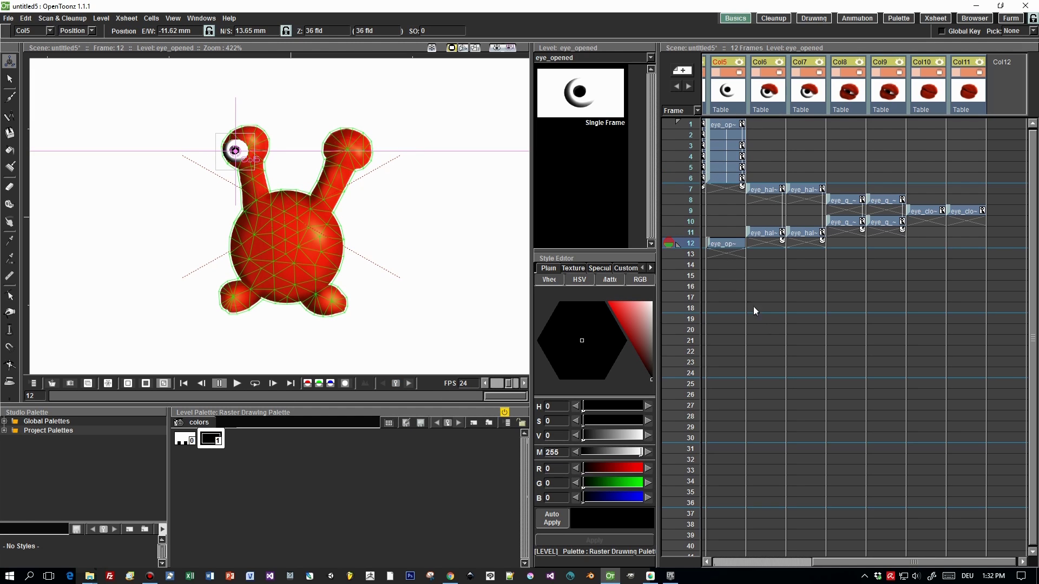
drag(839, 562, 761, 567)
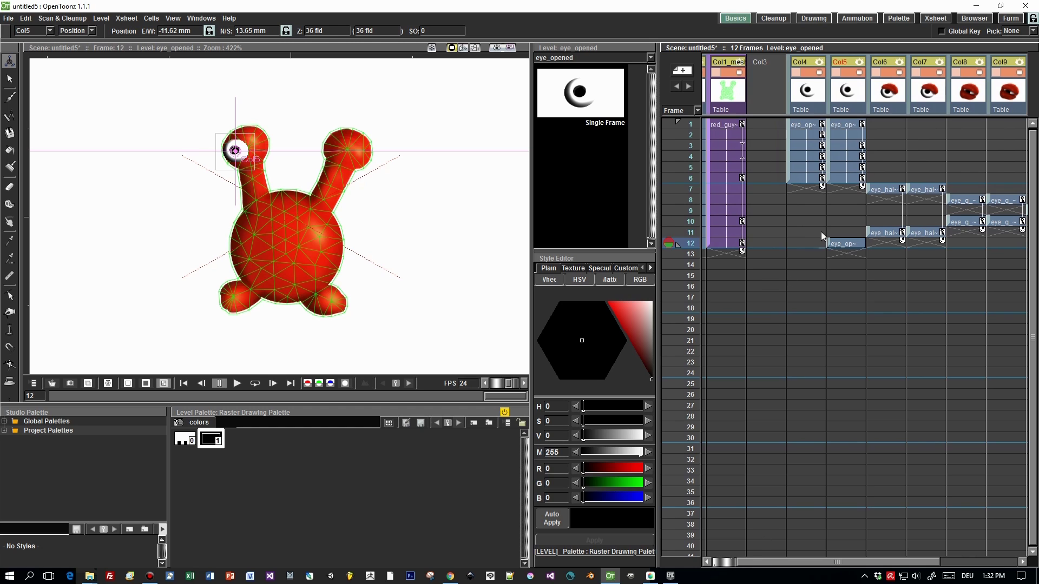
click(810, 177)
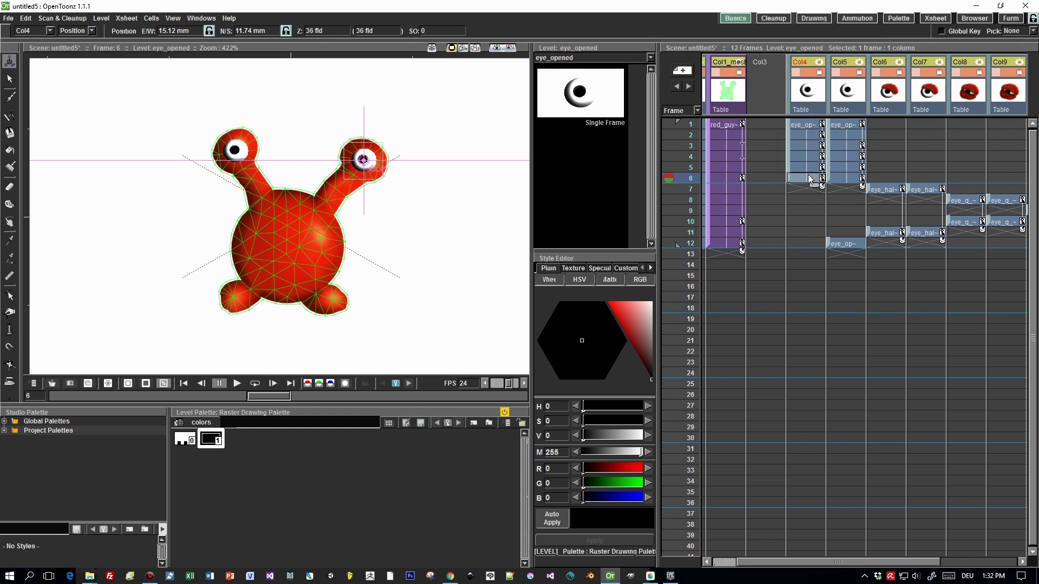
click(806, 242)
key(ctrl+v)
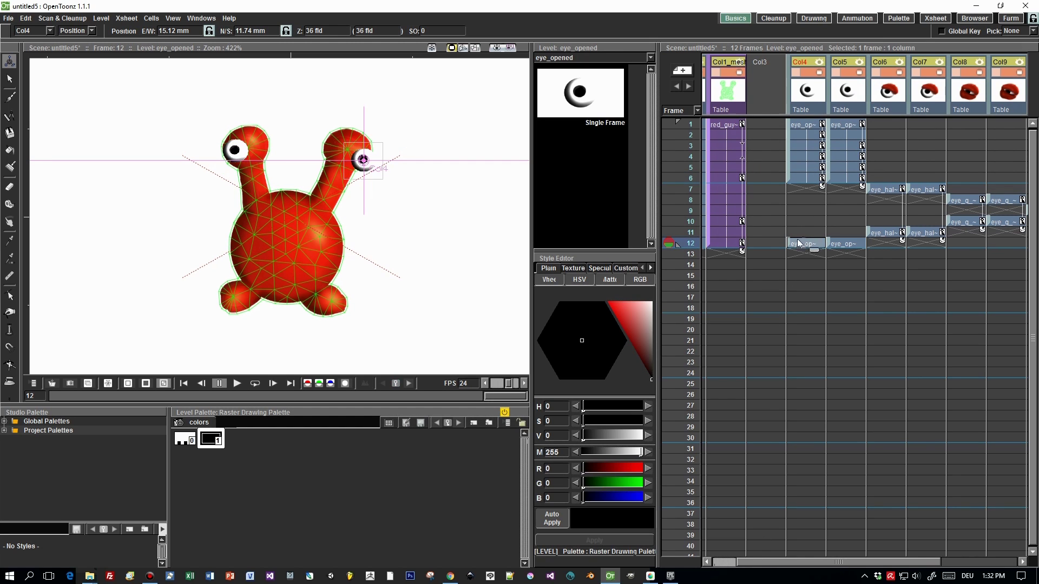
Step: Move both open eyes onto their stalk tips and set playback to 15 FPS
drag(363, 160, 348, 148)
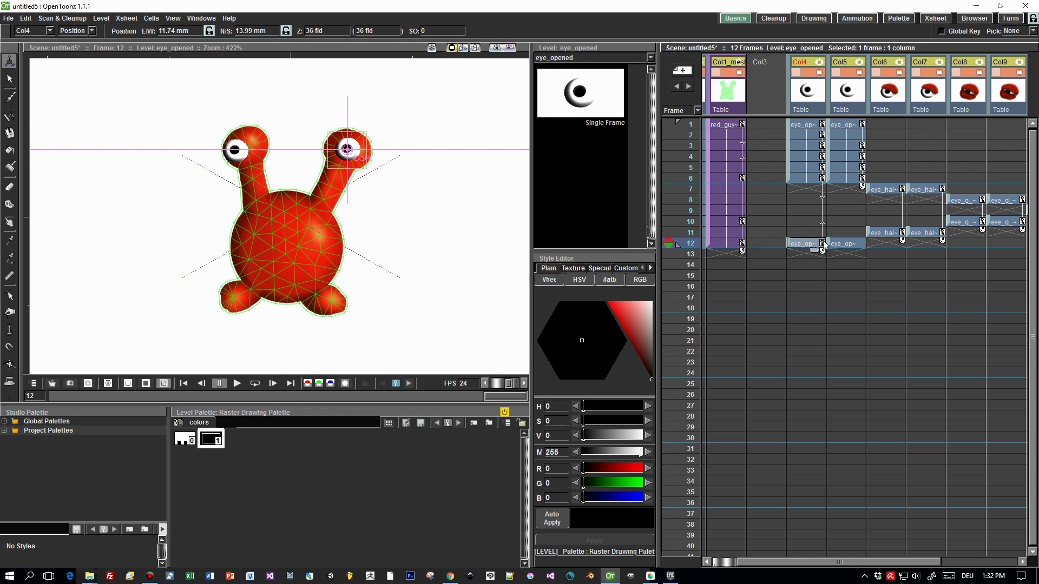
click(841, 244)
drag(234, 151, 241, 145)
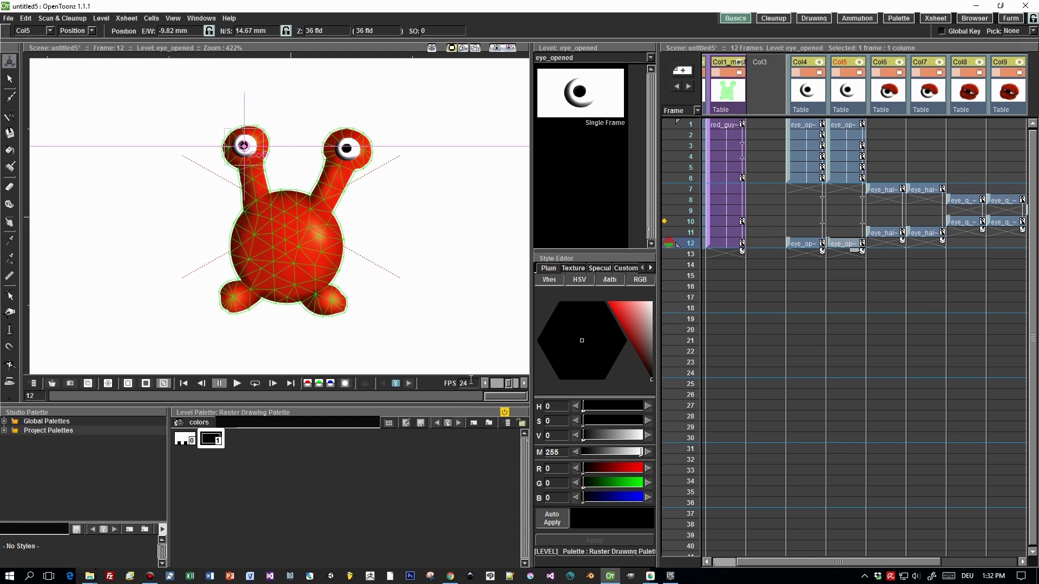
key(Return)
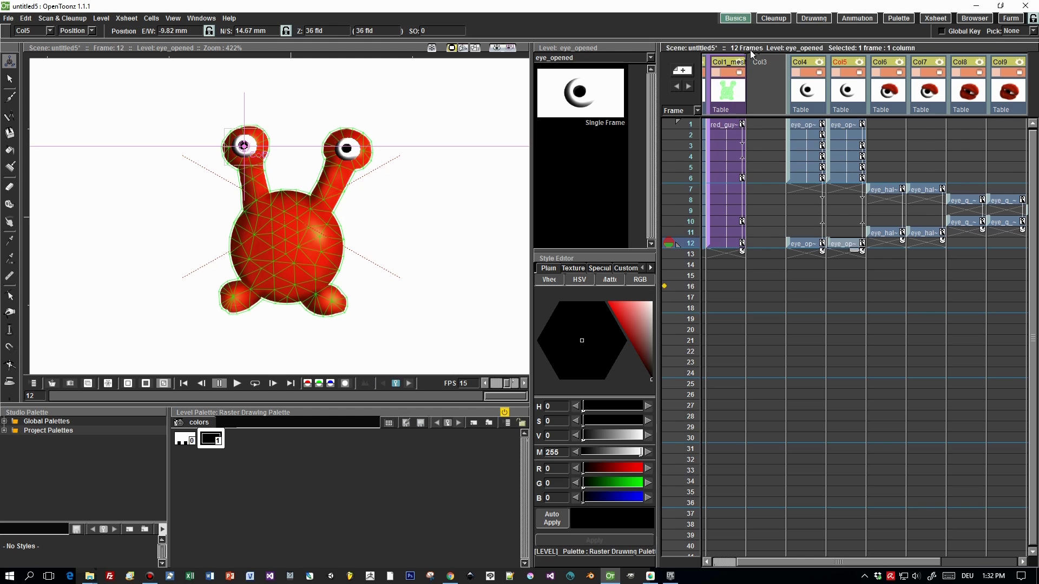
Step: Select the Col1_mesh column and play the 12-frame blink animation on loop
click(741, 79)
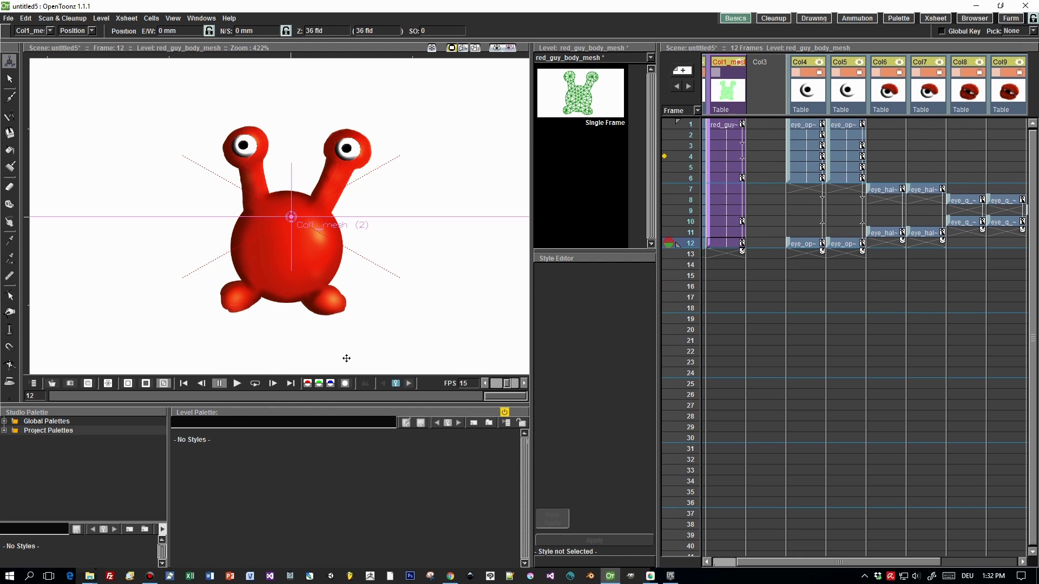
click(255, 384)
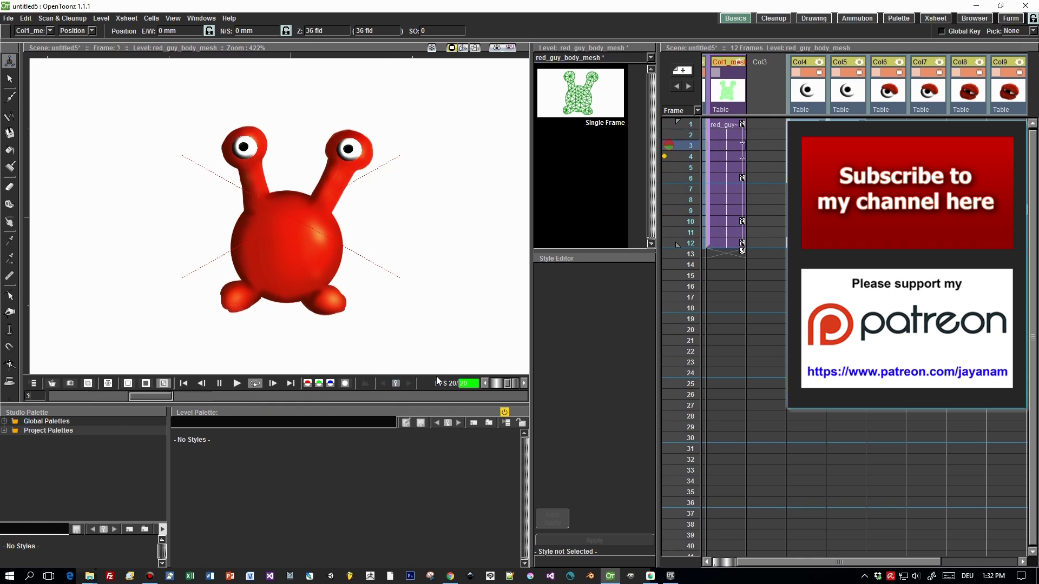
scroll(448, 329, down, 1)
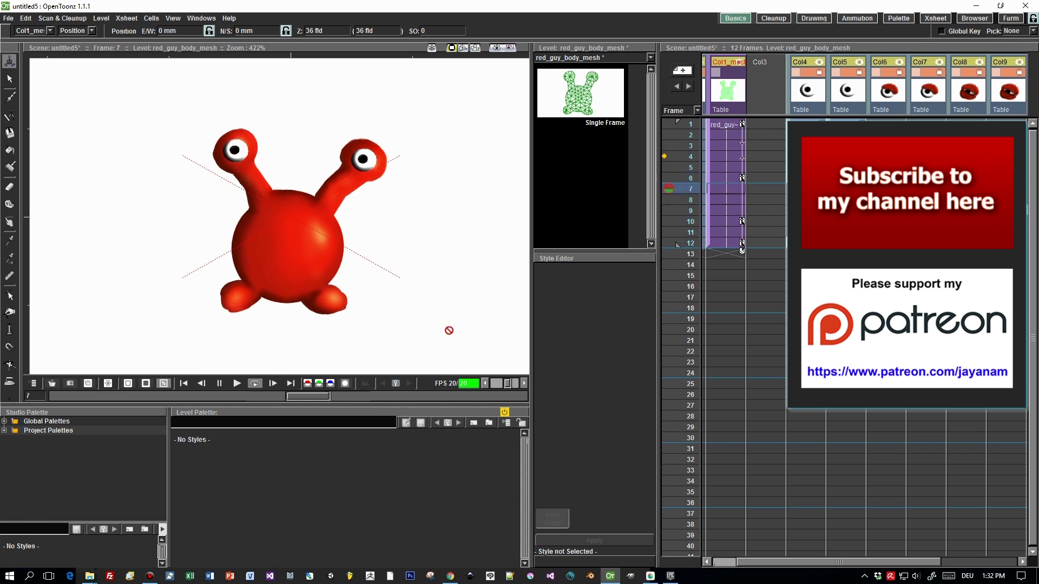